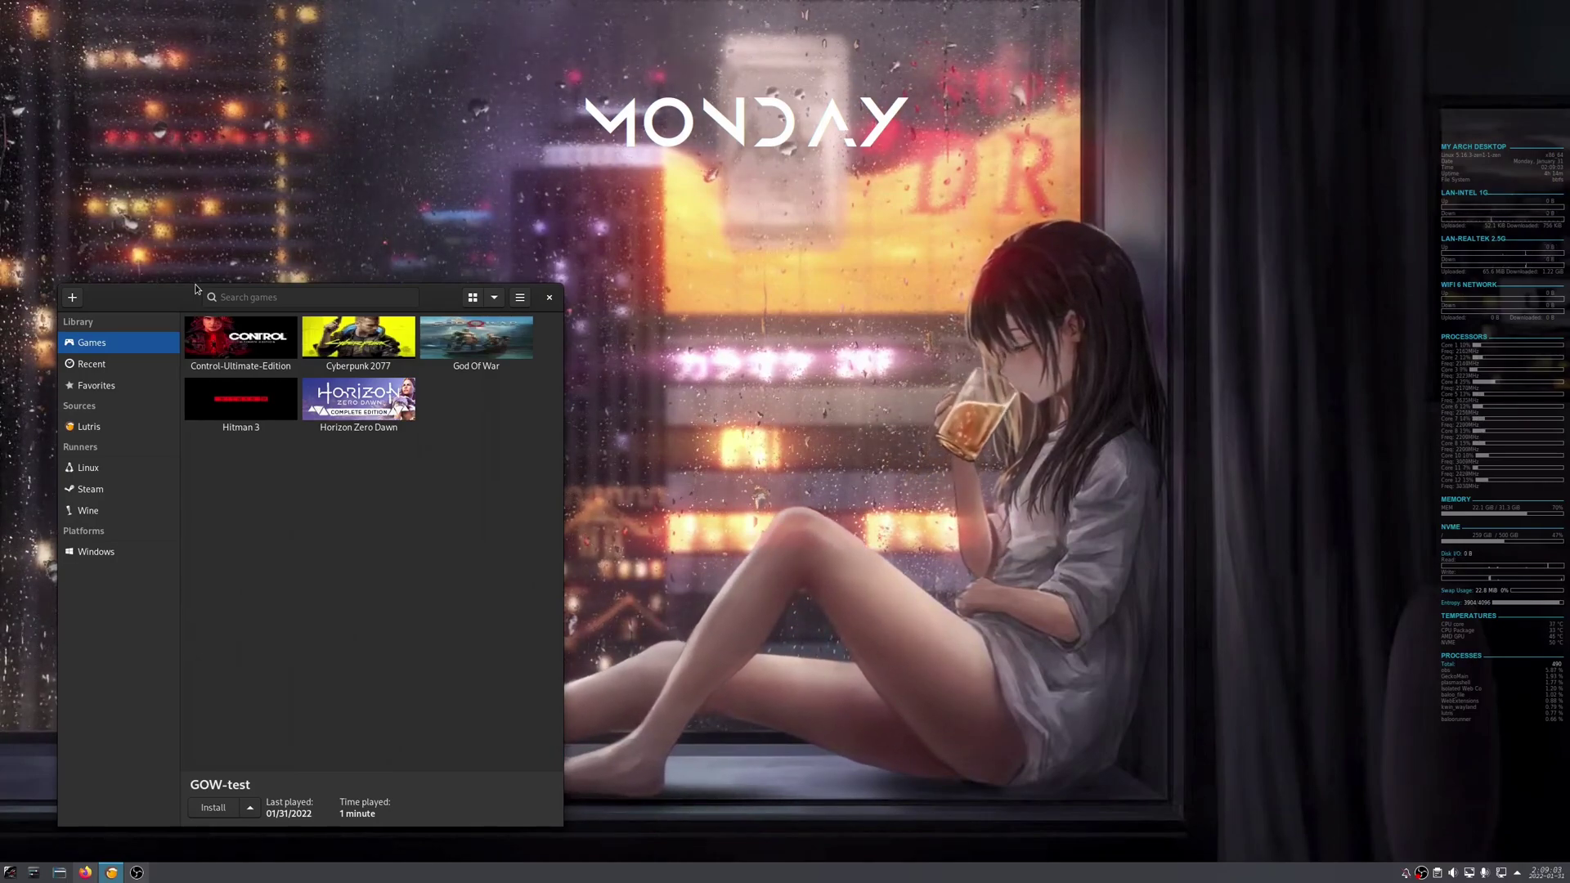
# Browse the Games folder on the Games Installers drive in Dolphin for the God of War repack
pyautogui.click(57, 873)
pyautogui.click(619, 448)
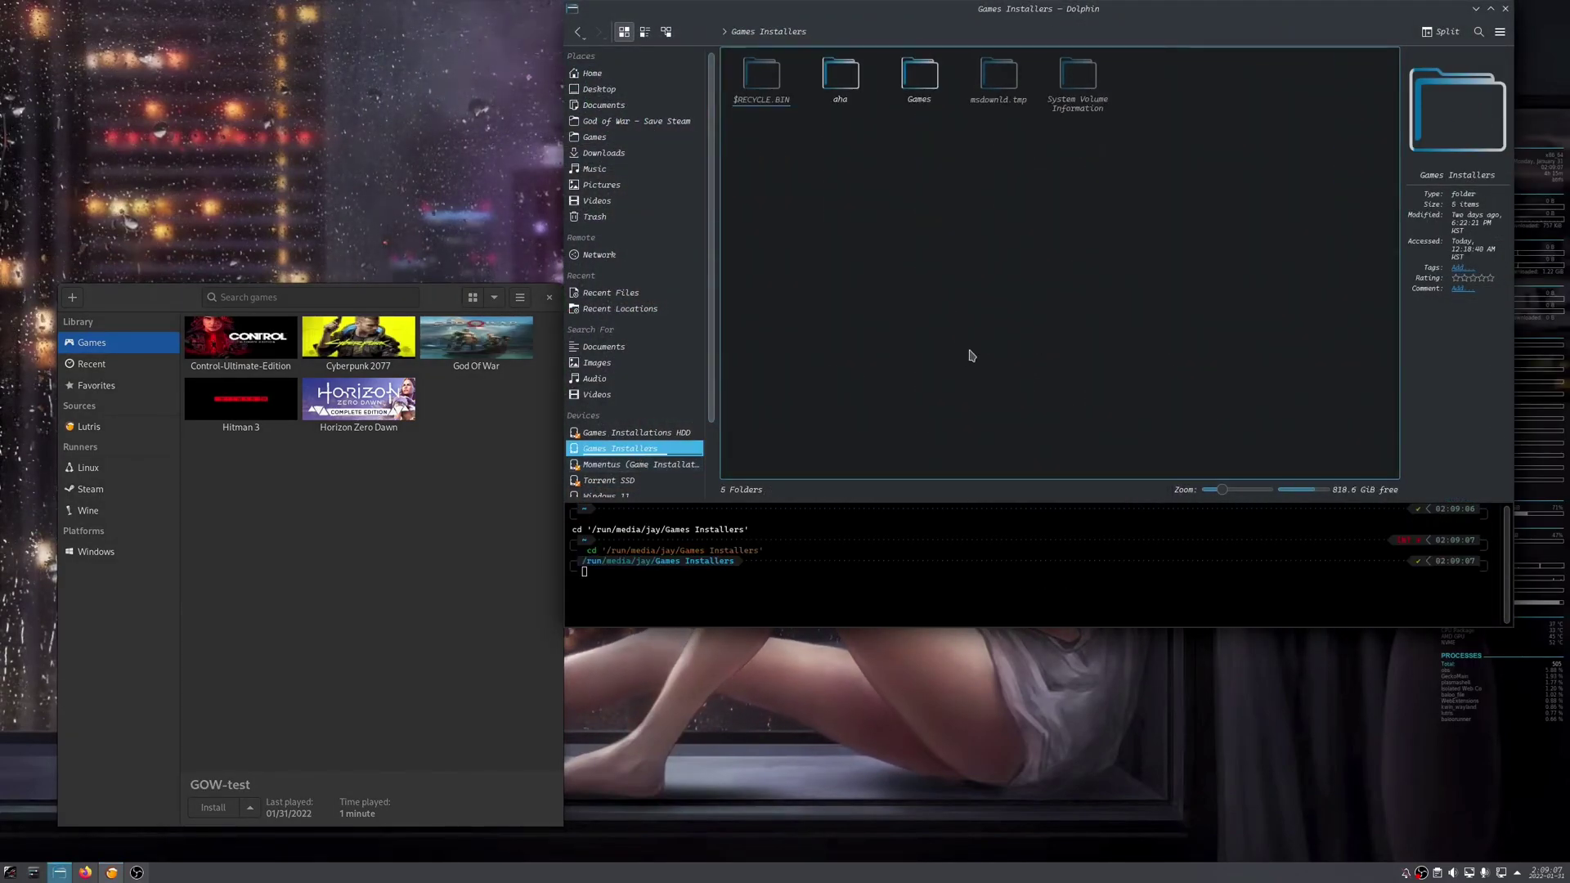
pyautogui.doubleClick(910, 83)
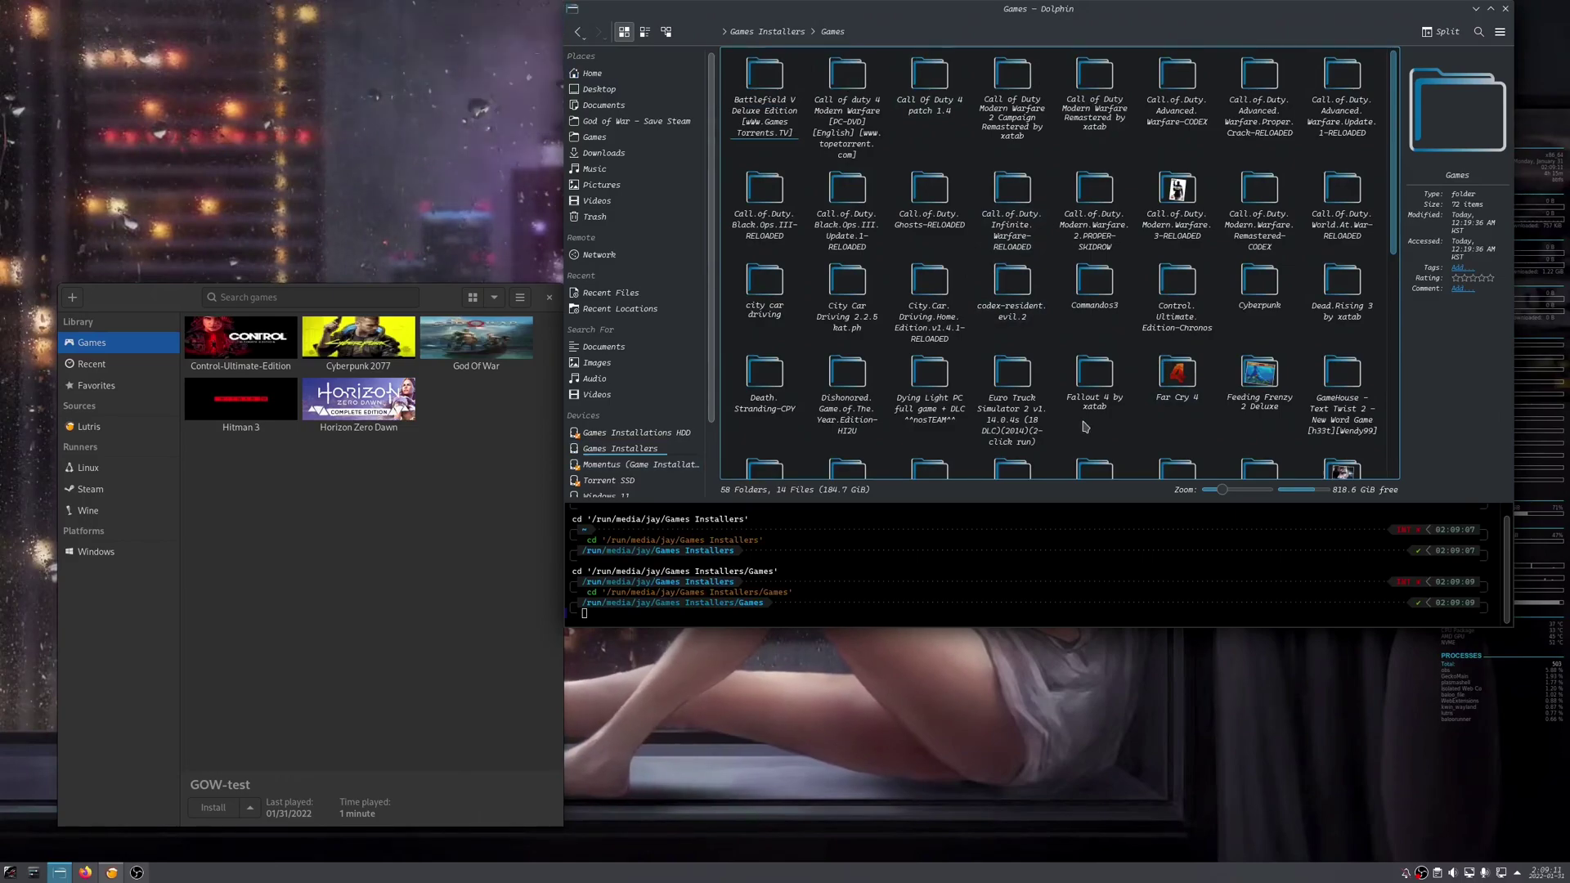
pyautogui.scroll(-1, 1084, 426)
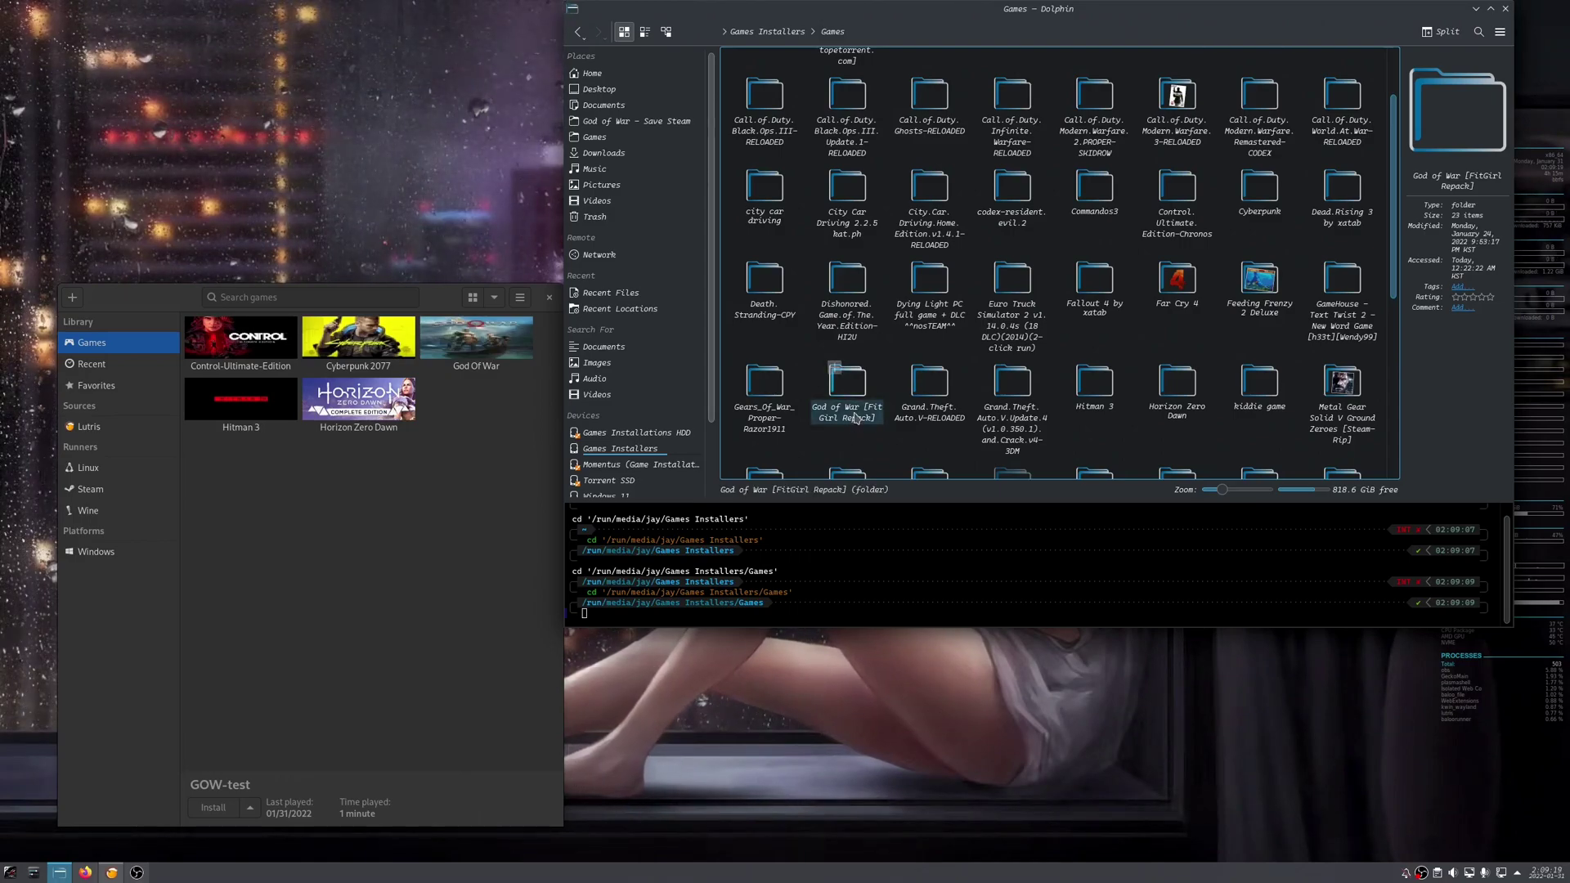
# Rearrange the Lutris and Dolphin windows, start adding a new Lutris game, and close Dolphin
pyautogui.click(296, 499)
pyautogui.moveTo(112, 291); pyautogui.dragTo(161, 273)
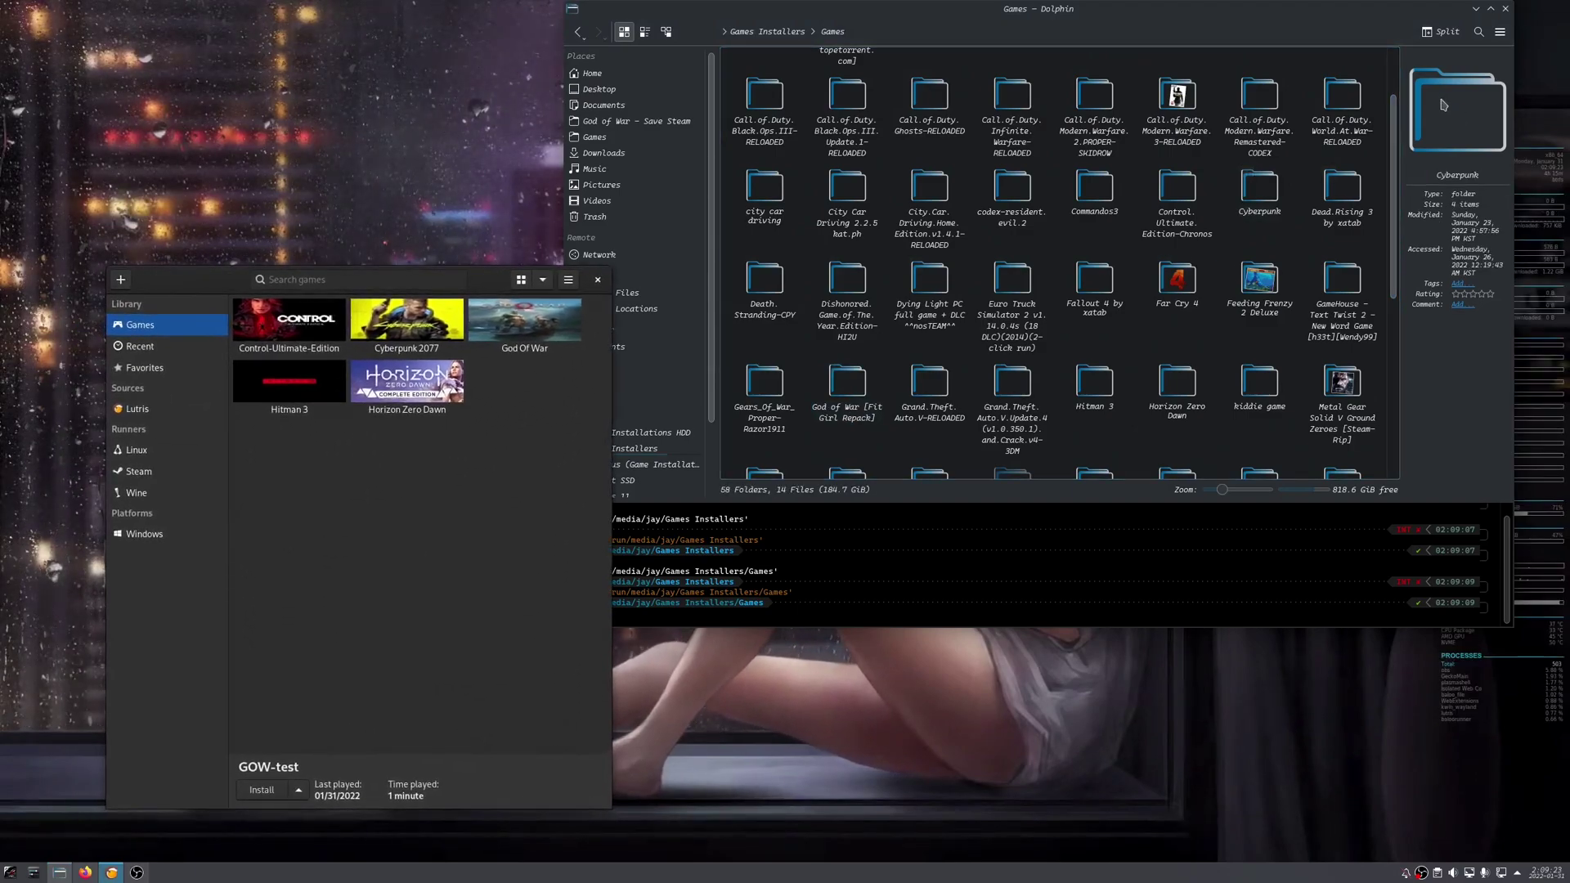
pyautogui.click(1514, 69)
pyautogui.moveTo(1515, 69); pyautogui.dragTo(1437, 69)
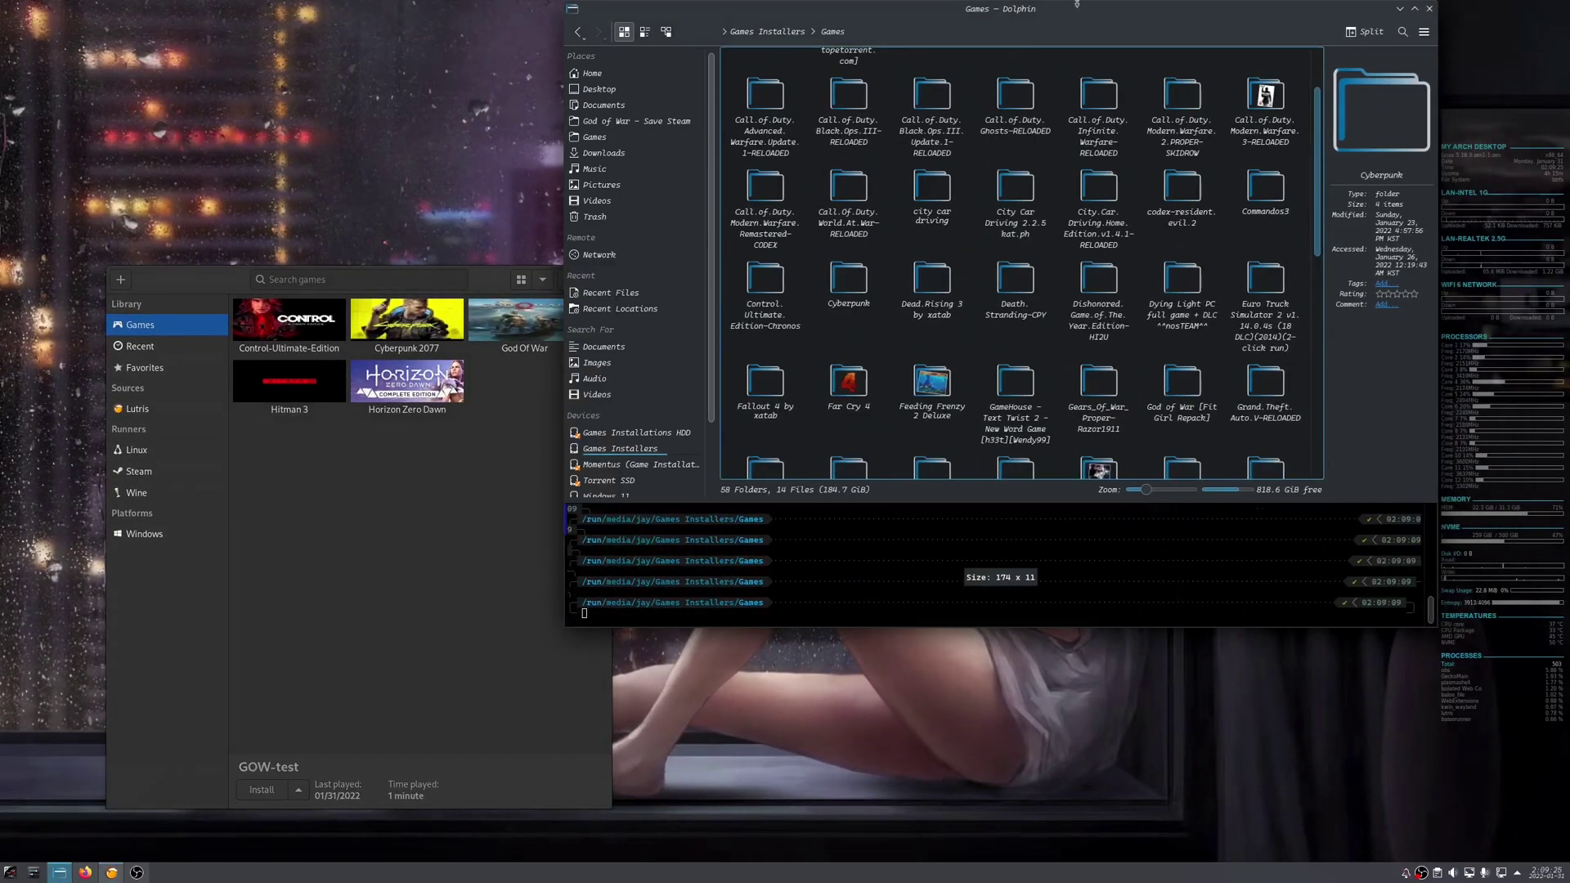
pyautogui.moveTo(1054, 15); pyautogui.dragTo(1159, 210)
pyautogui.click(121, 280)
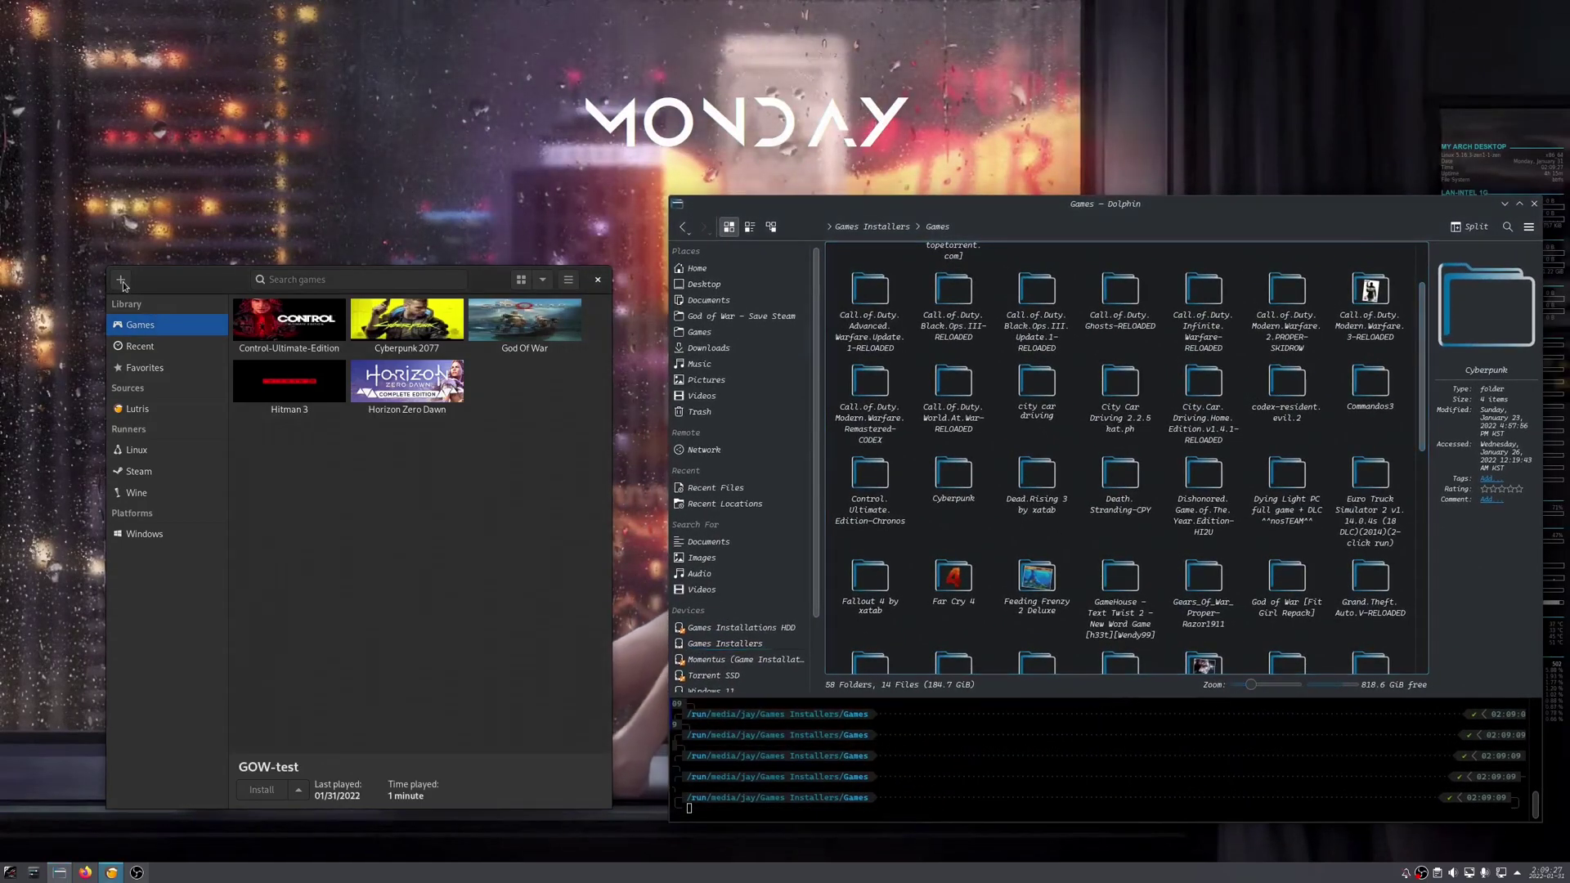
pyautogui.click(1535, 203)
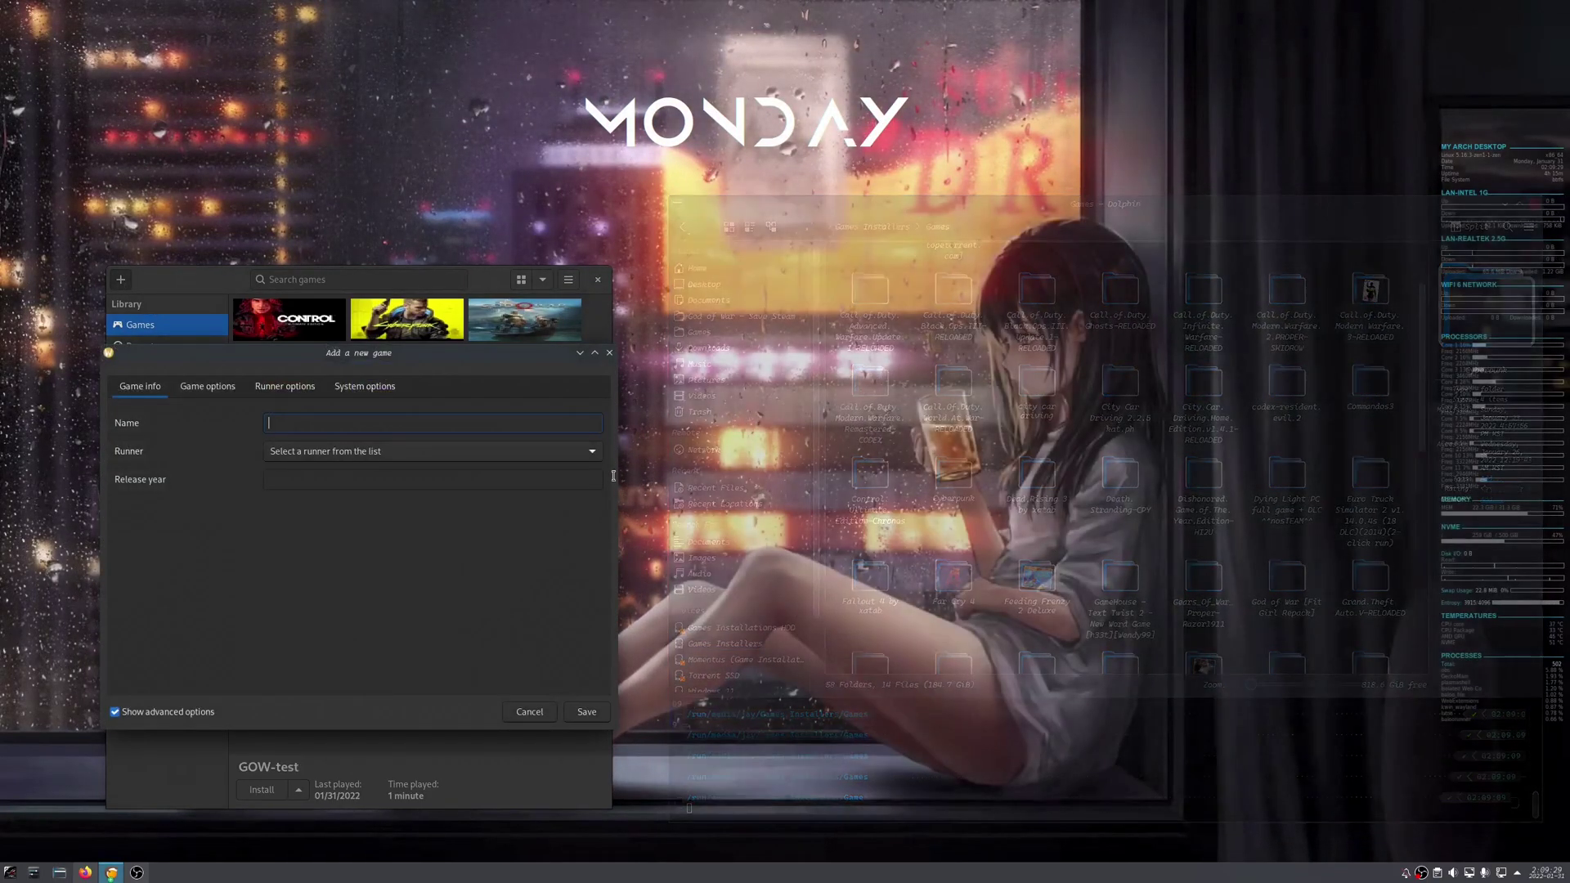
# Reopen the new-game form, name it GOW-TEST, choose the Wine runner, and go to Game options
pyautogui.press('Escape')
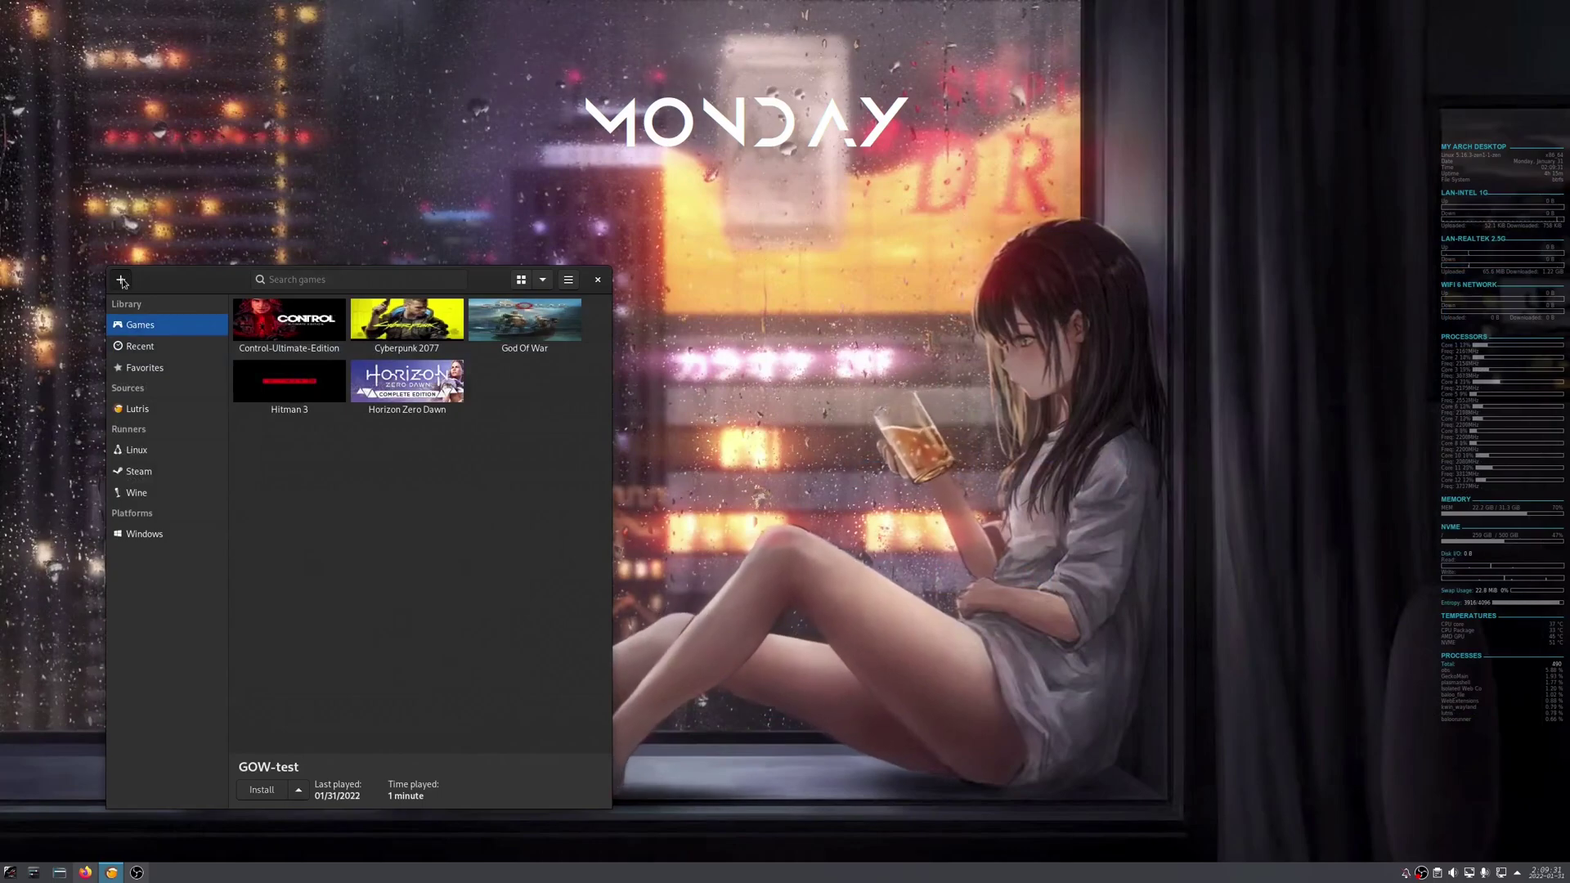
pyautogui.click(572, 281)
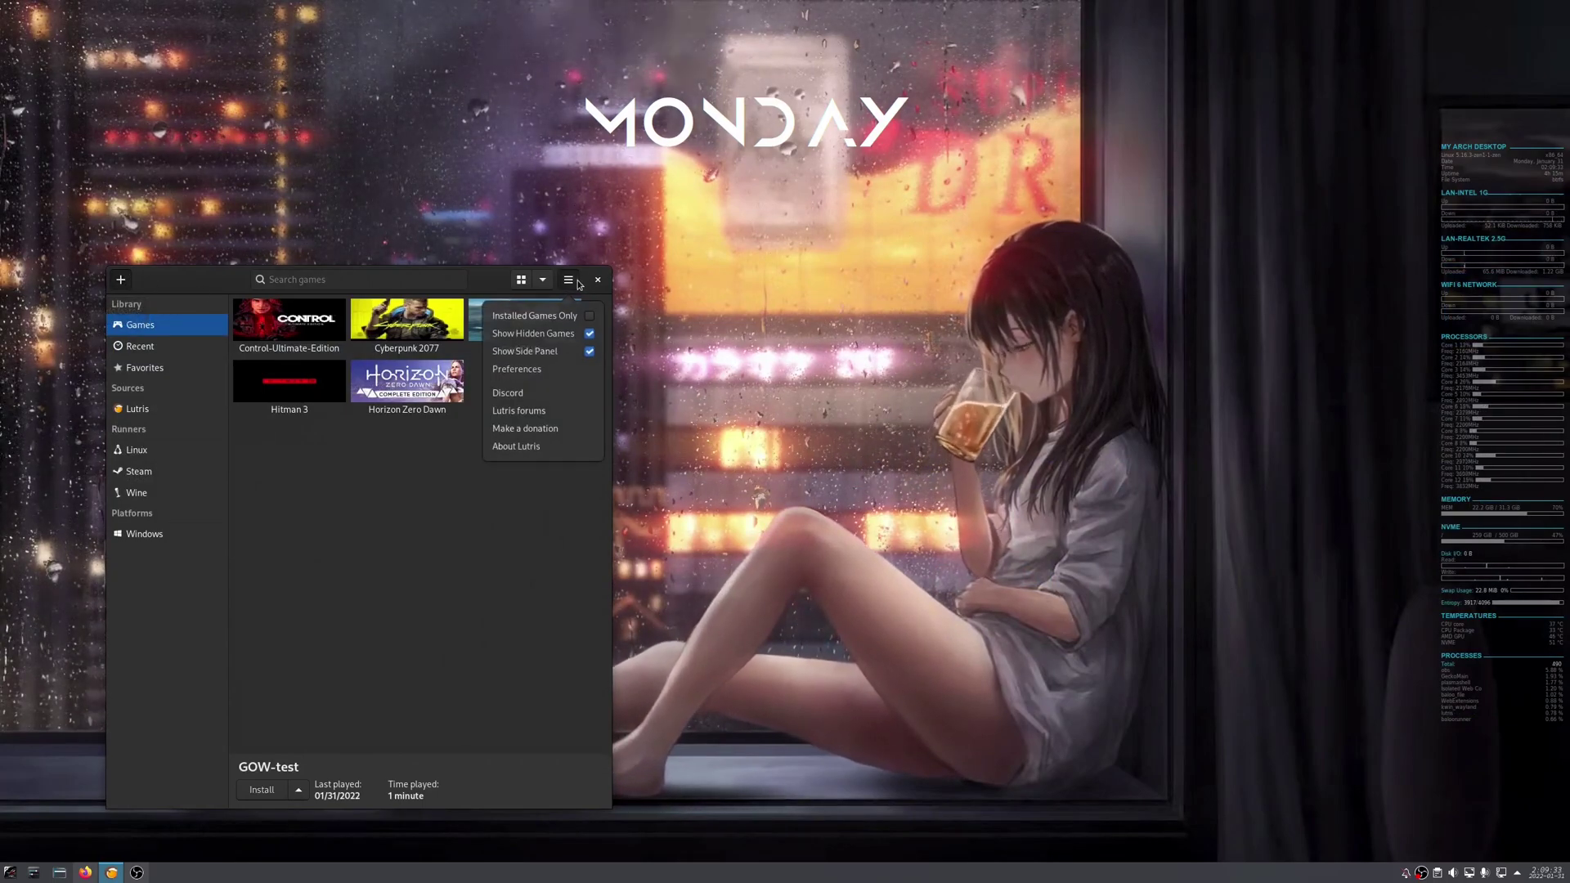
pyautogui.click(426, 575)
pyautogui.click(116, 283)
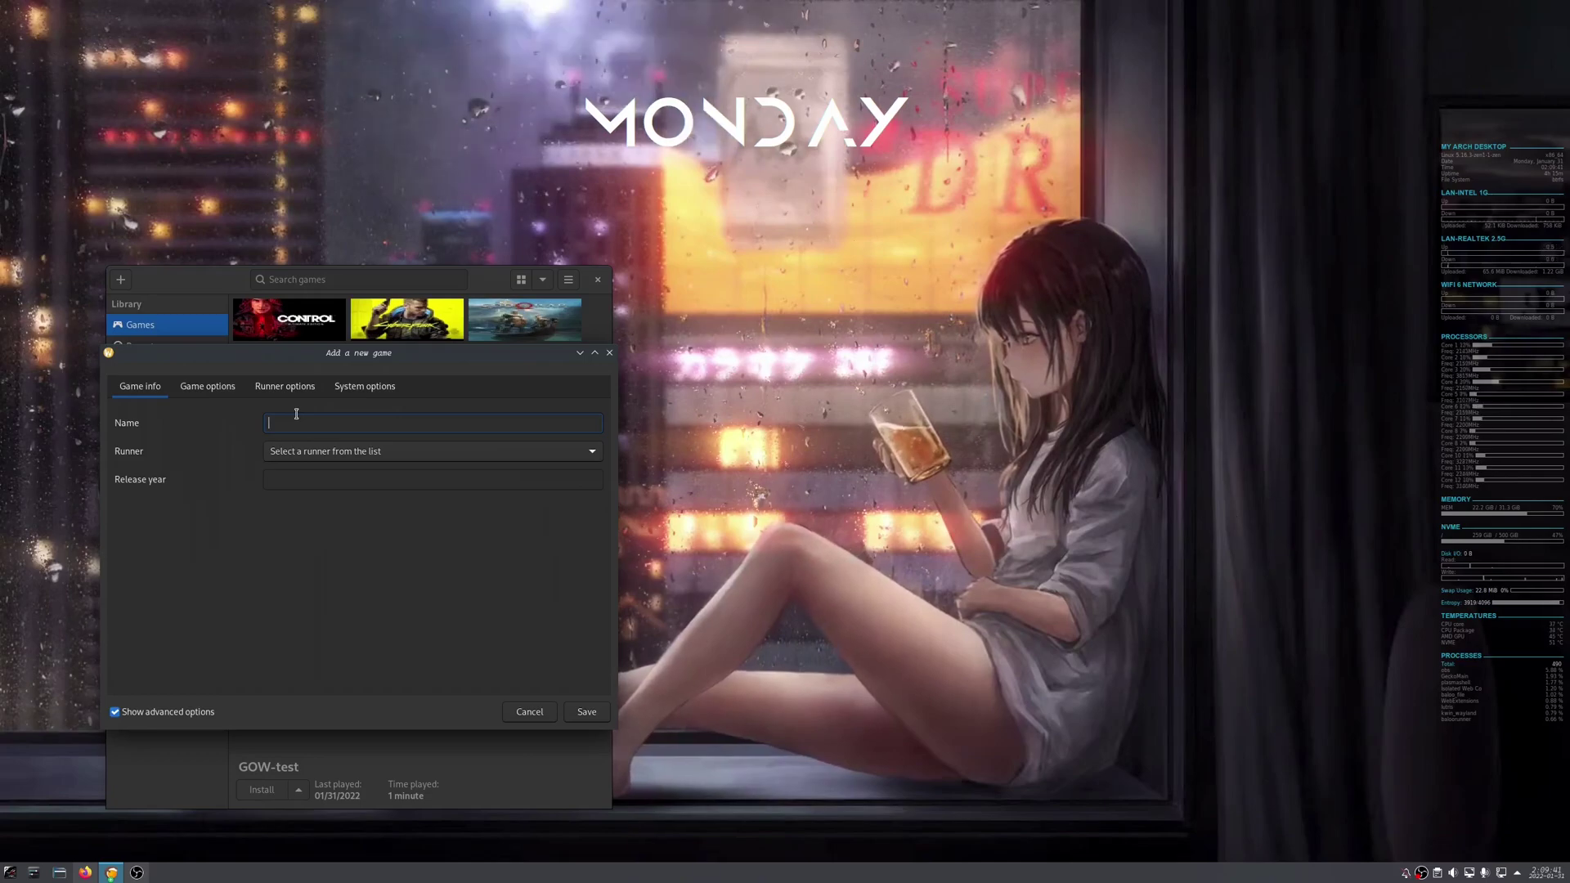
pyautogui.write('GO')
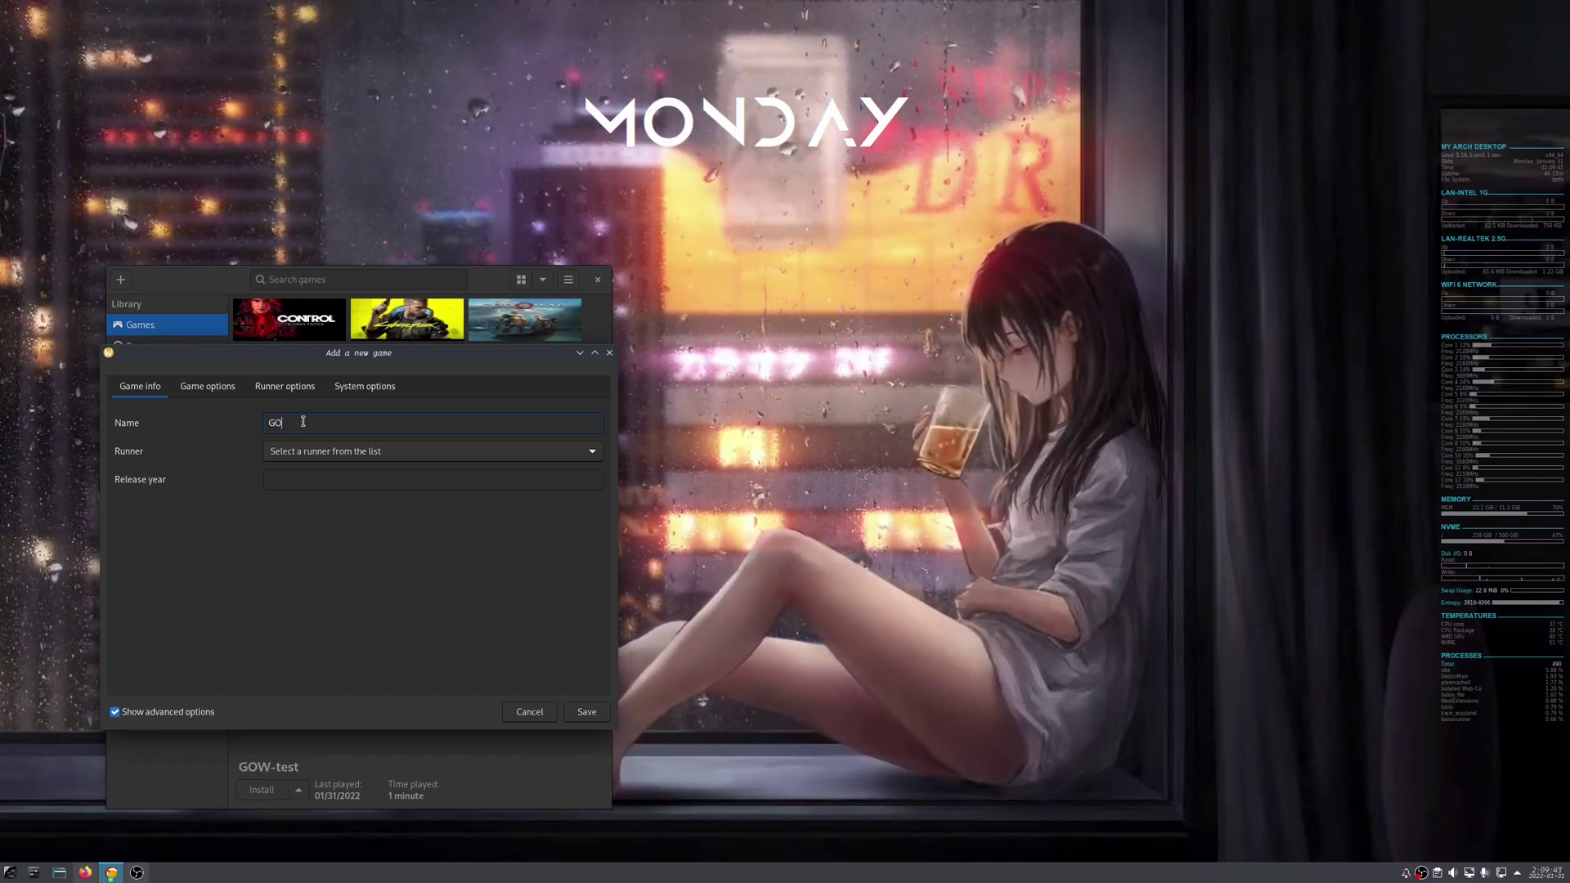
pyautogui.write('W-TEST')
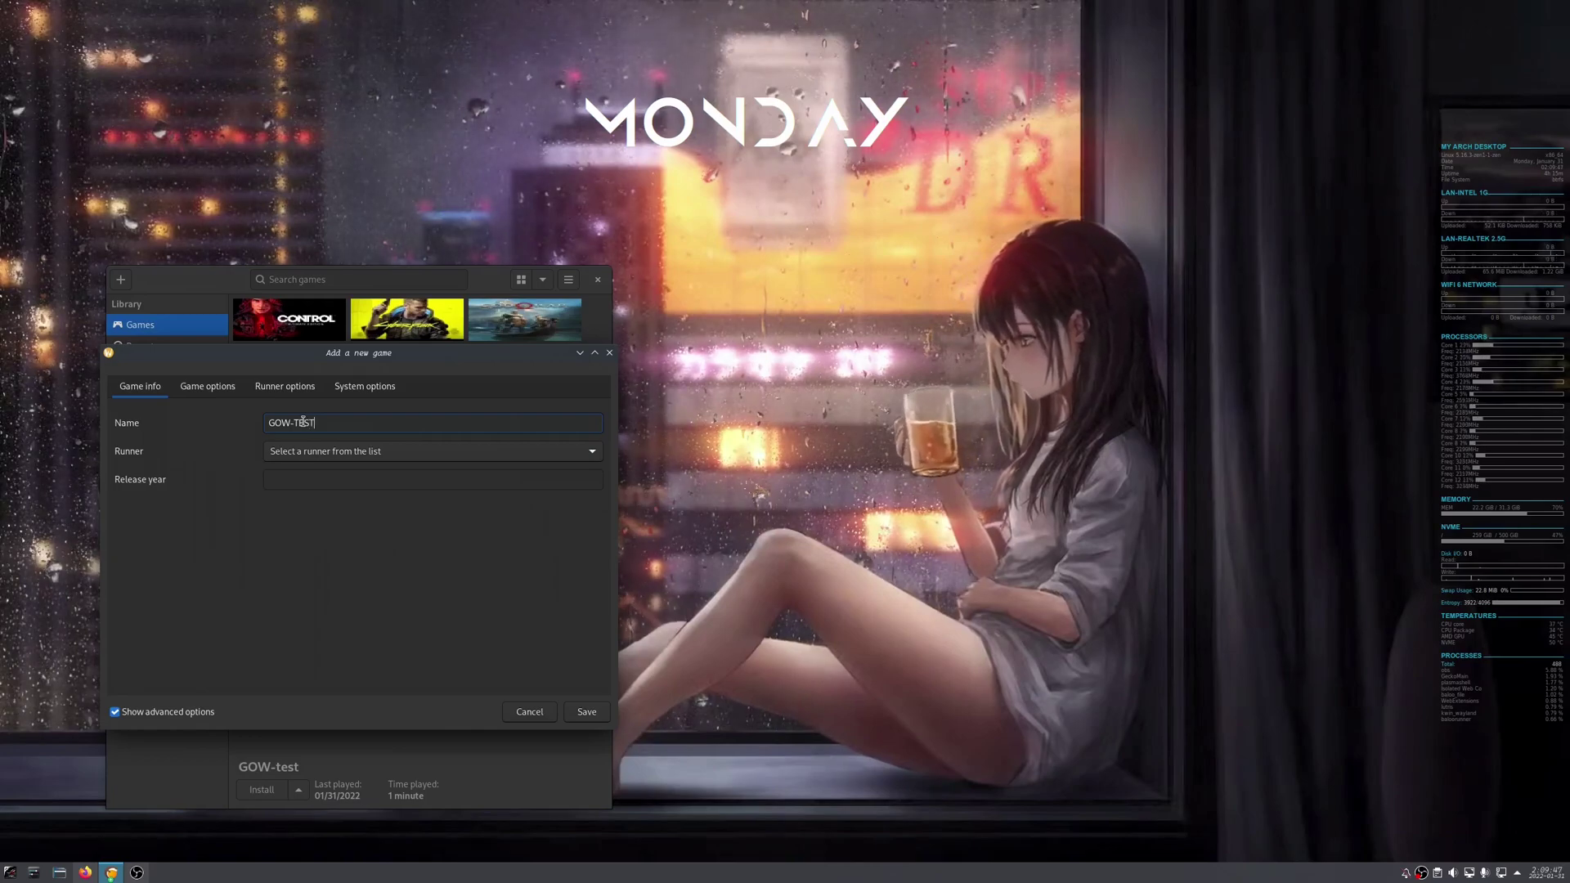
pyautogui.click(325, 451)
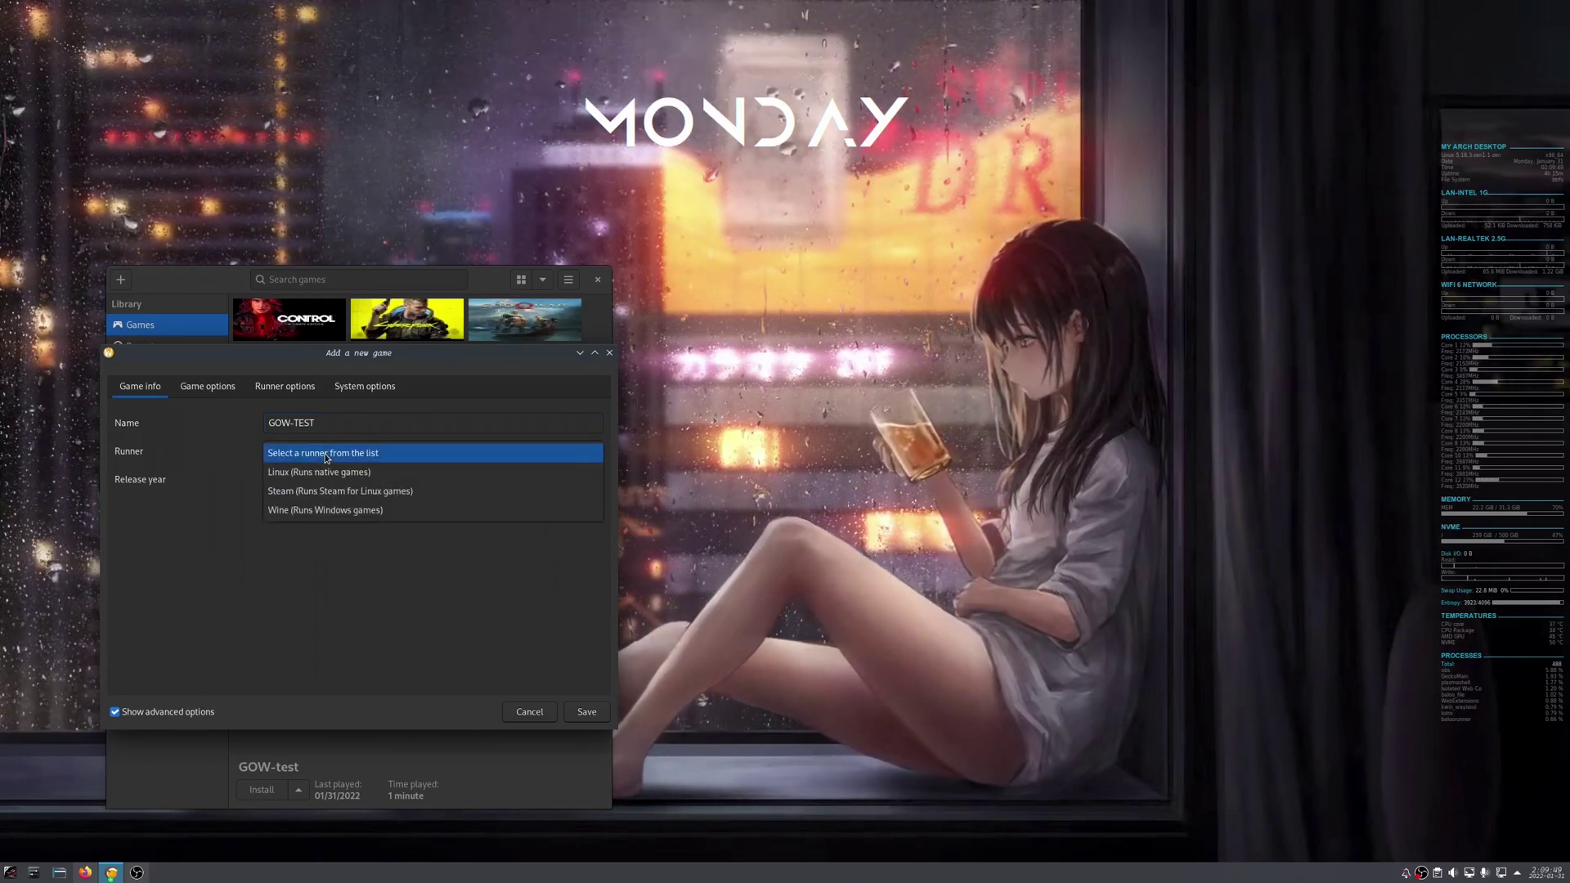
pyautogui.click(335, 509)
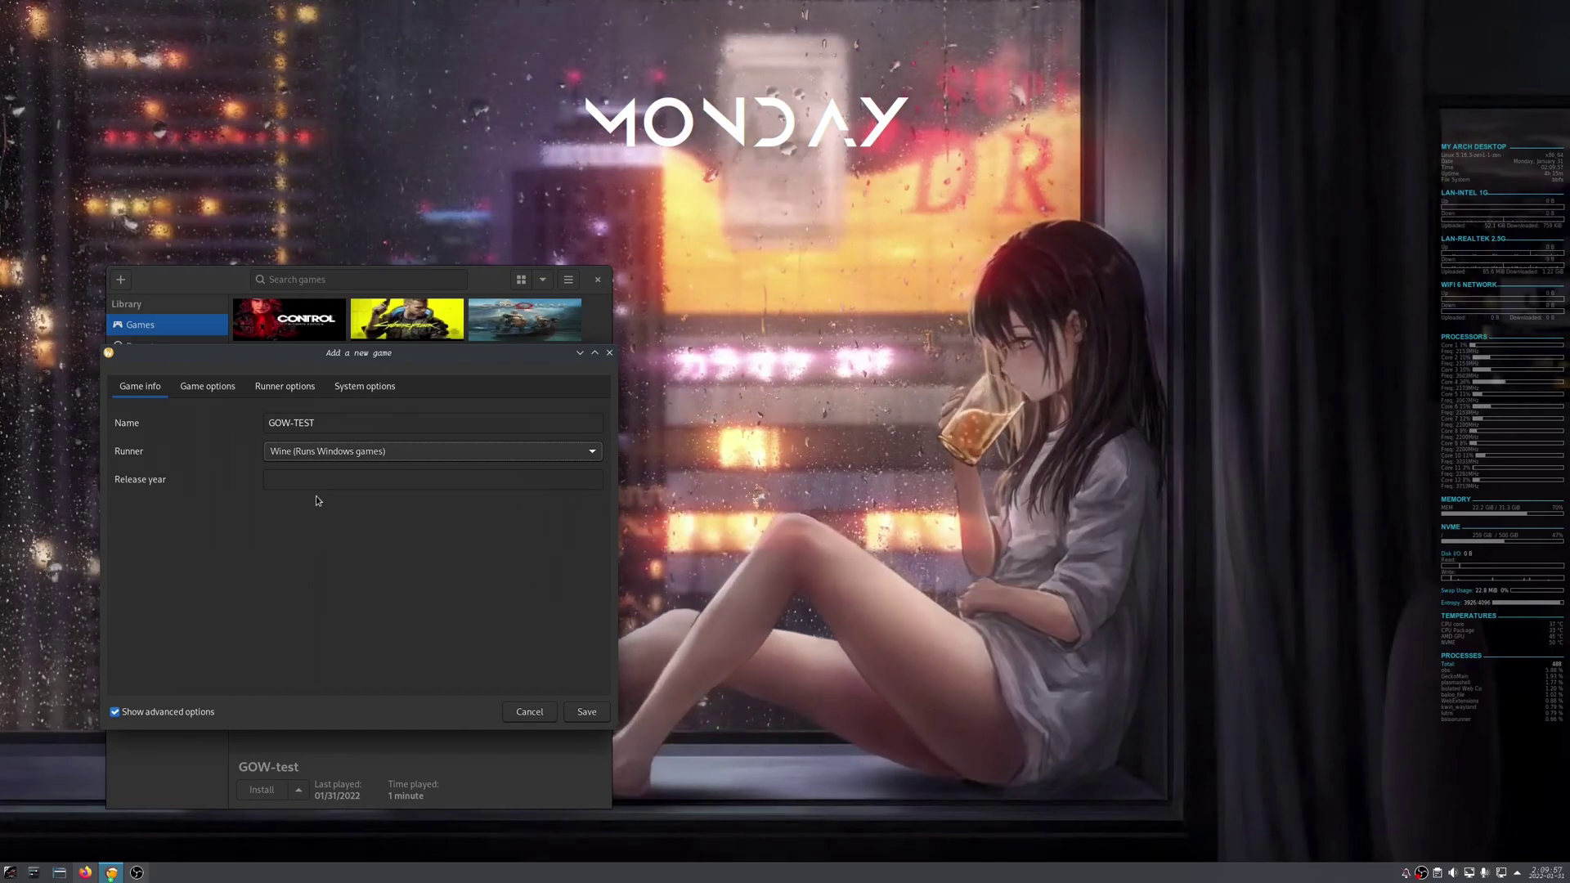
pyautogui.click(228, 389)
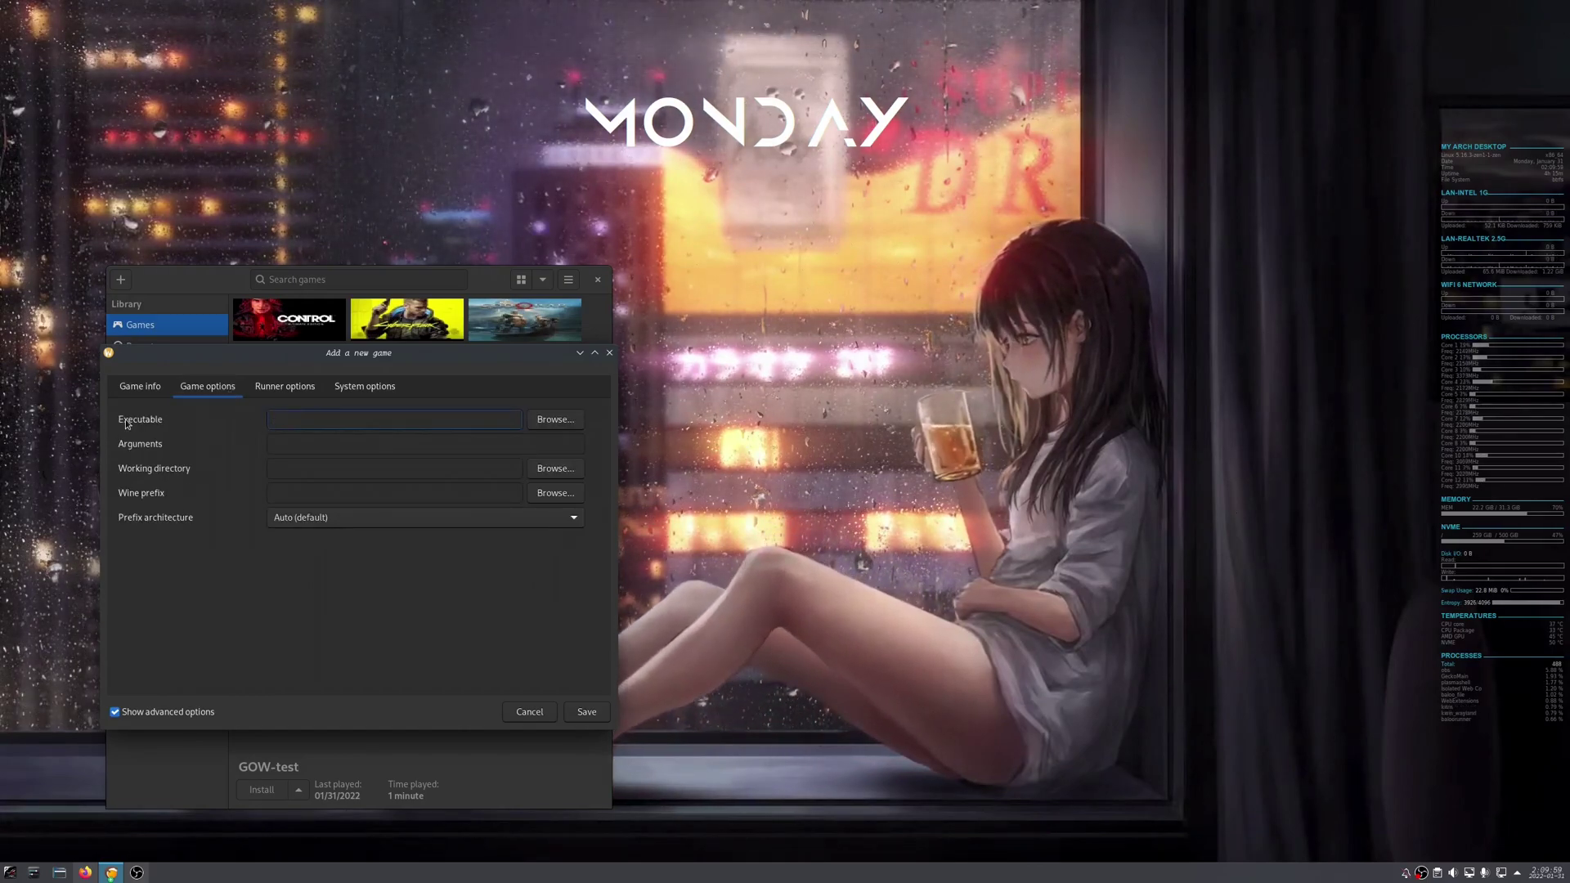
# Set setup.exe from Games Installers/Games/God of War [FitGirl Repack] as GOW-TEST's executable and save
pyautogui.click(555, 419)
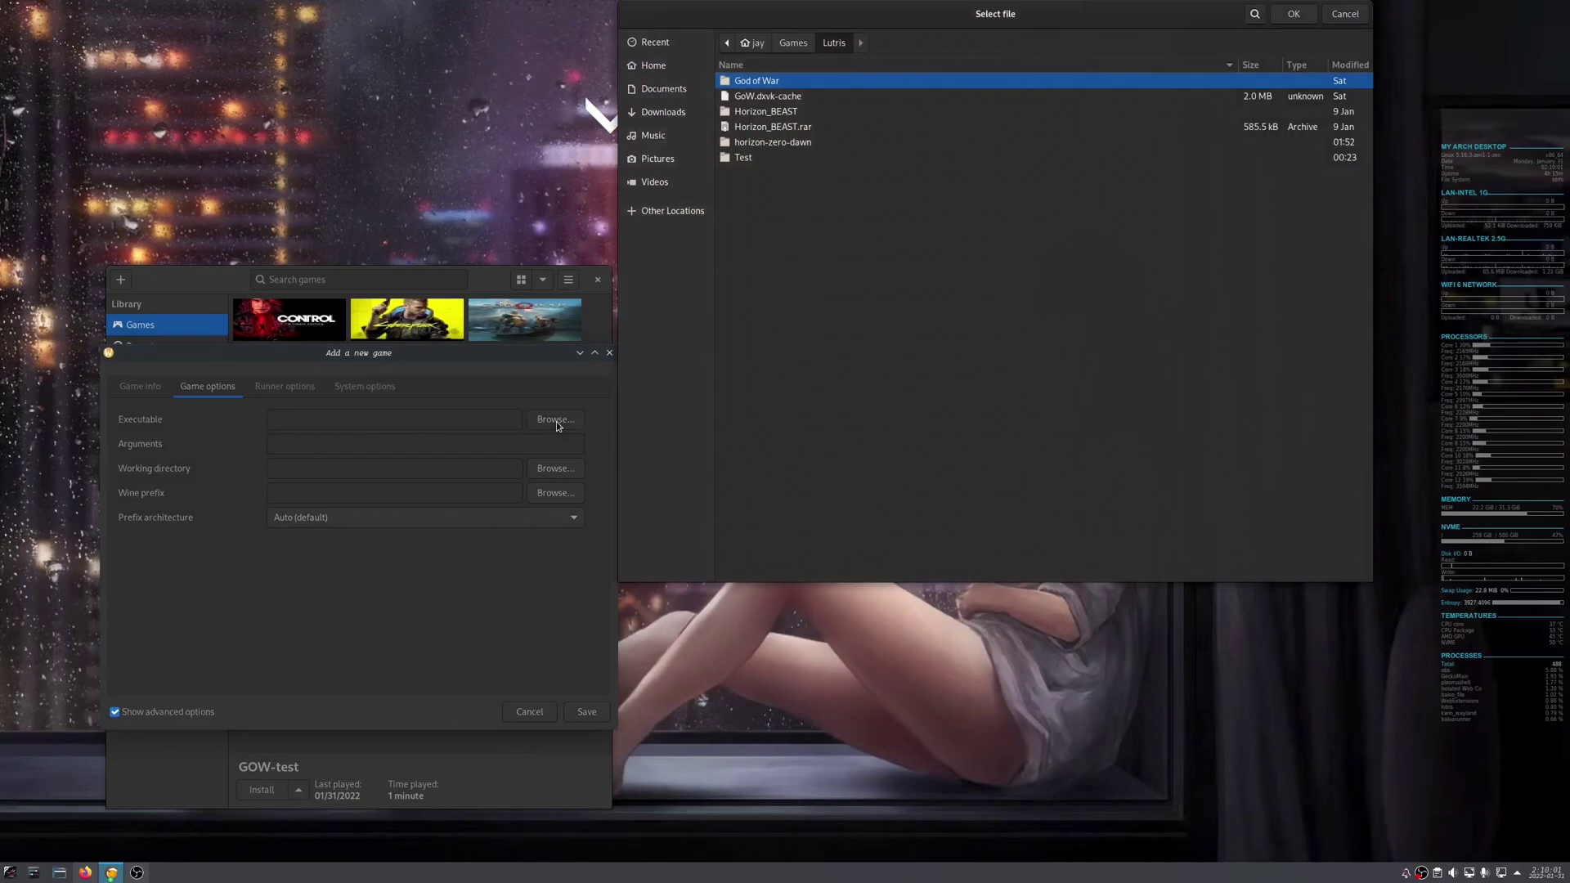
pyautogui.click(672, 211)
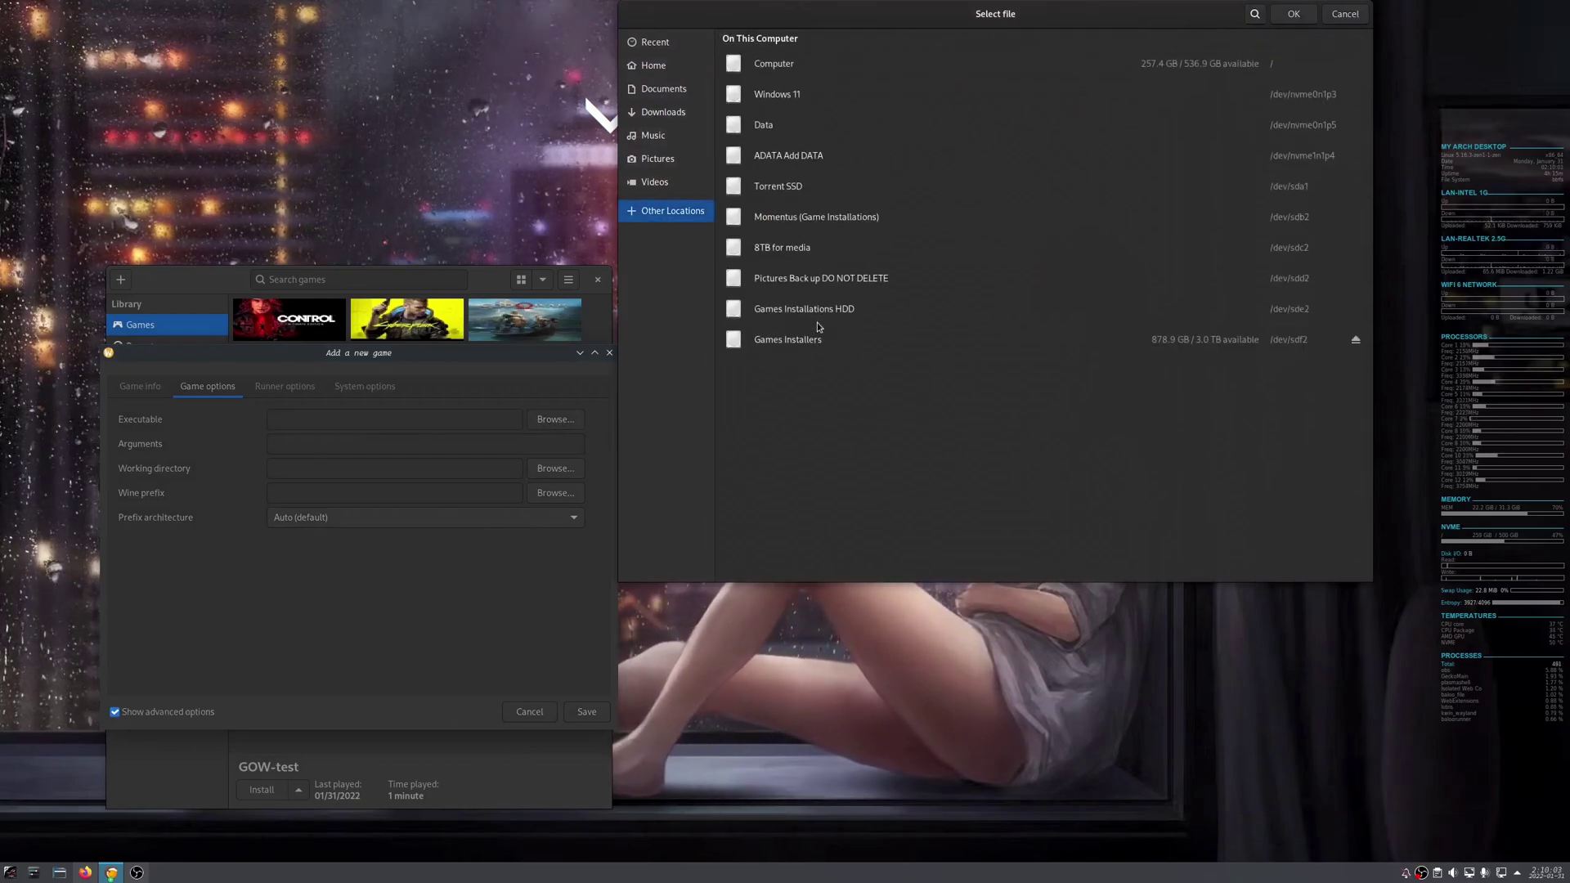
pyautogui.click(805, 340)
pyautogui.doubleClick(764, 111)
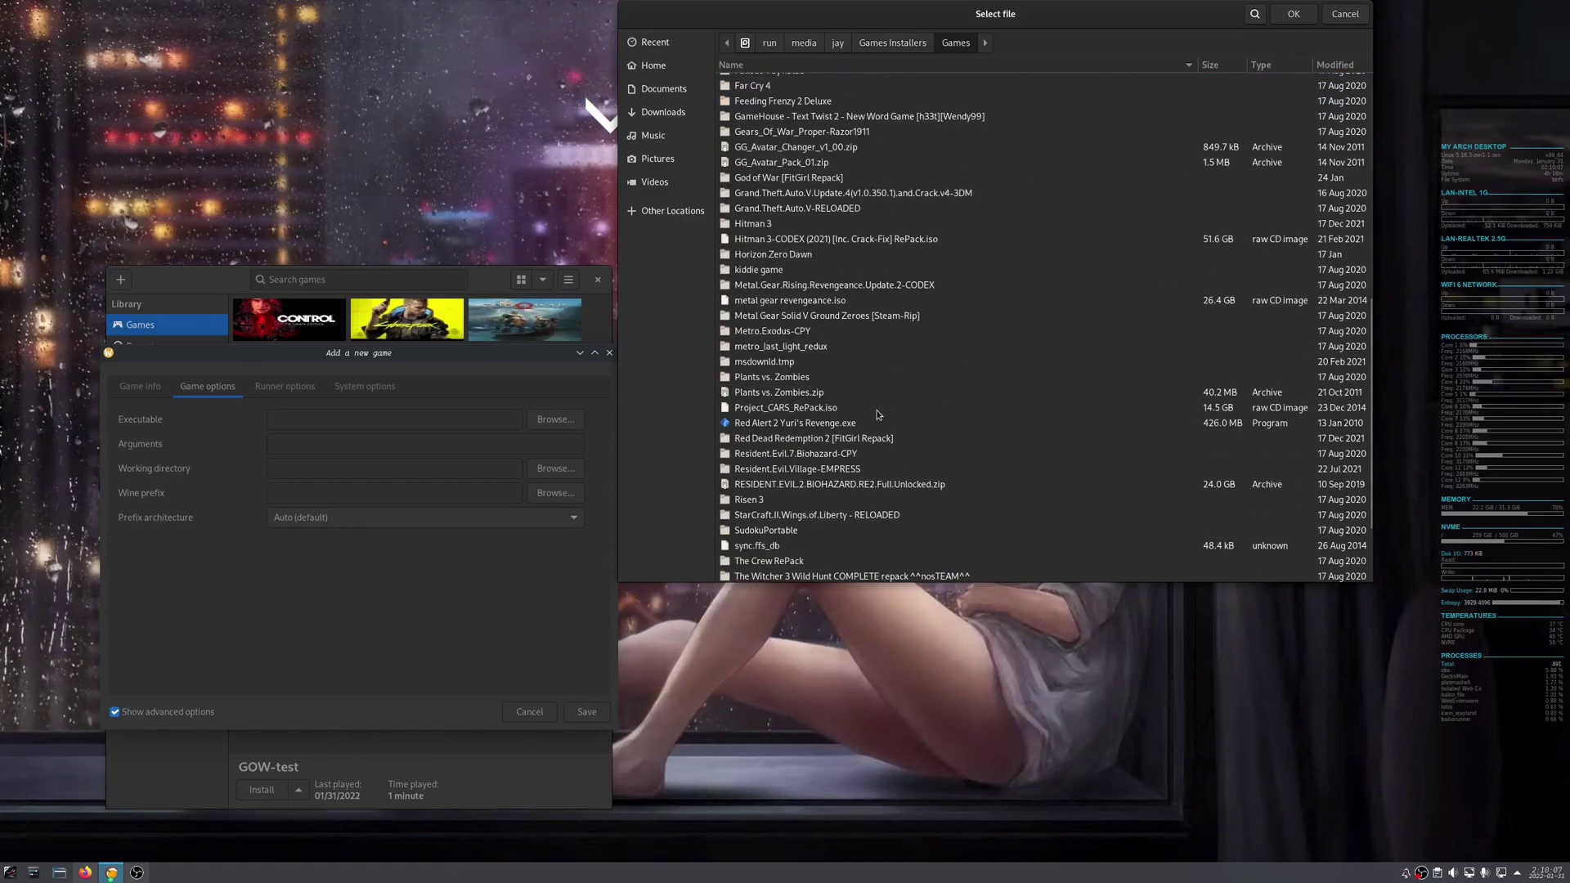
pyautogui.scroll(3, 877, 409)
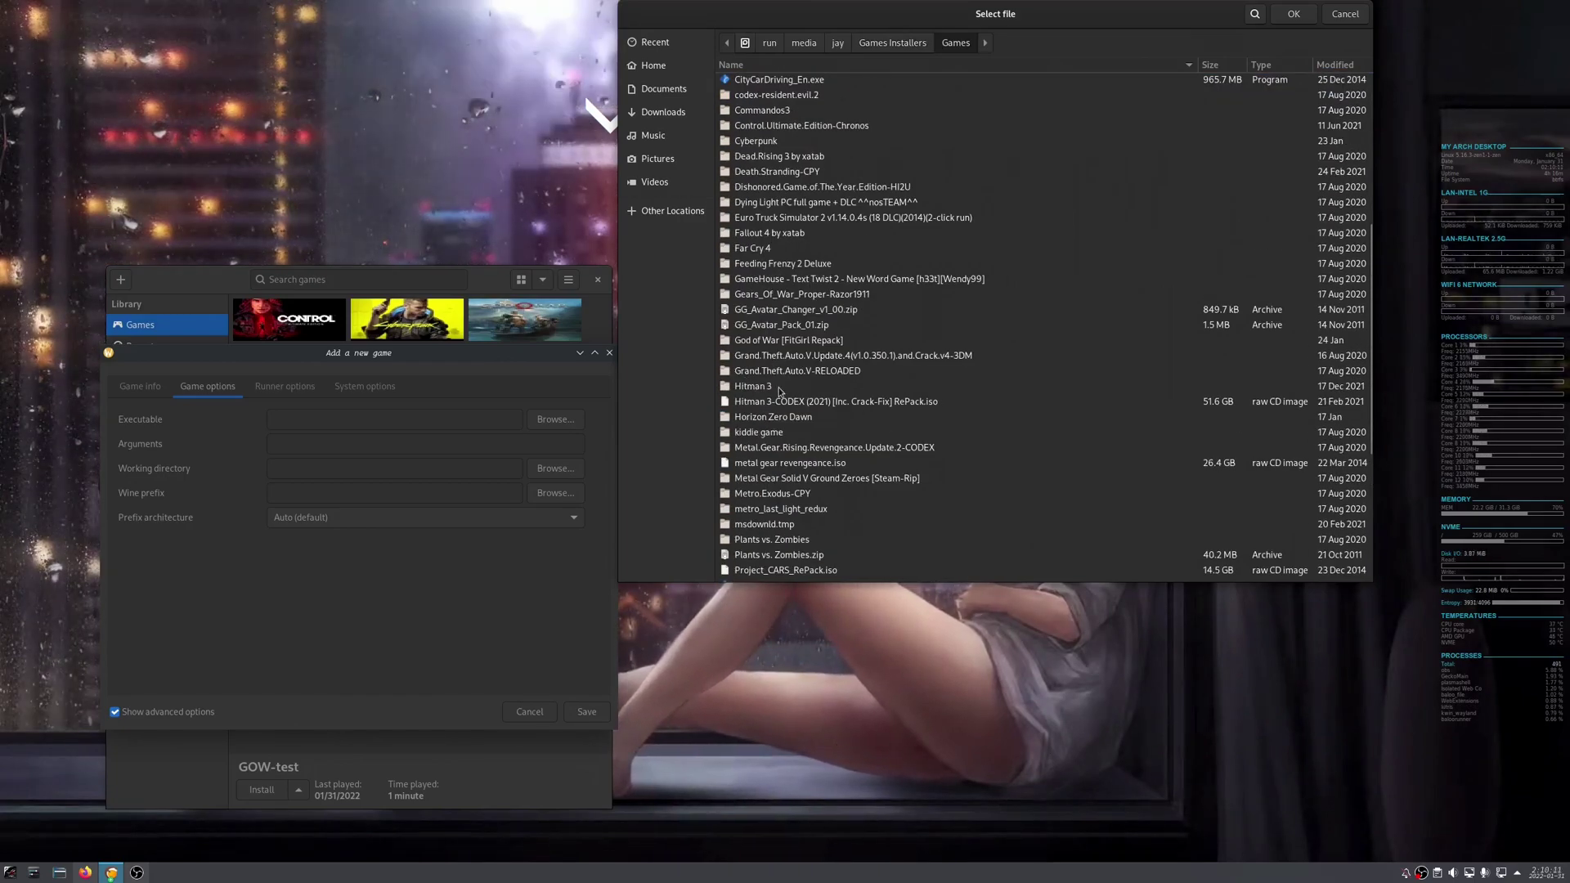
pyautogui.doubleClick(777, 339)
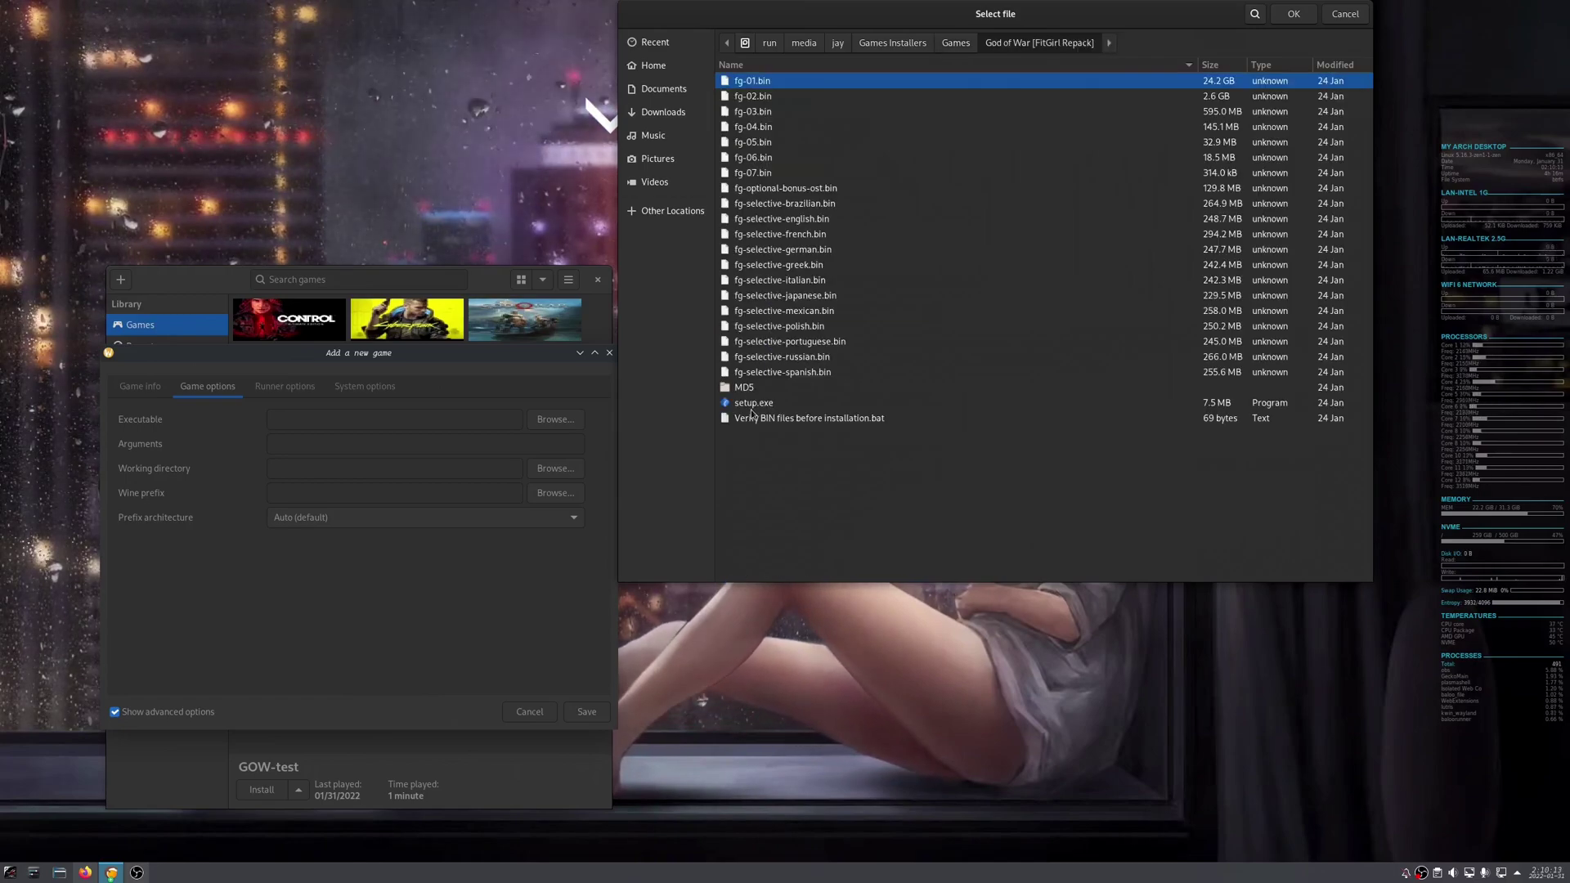
pyautogui.click(760, 403)
pyautogui.click(1293, 14)
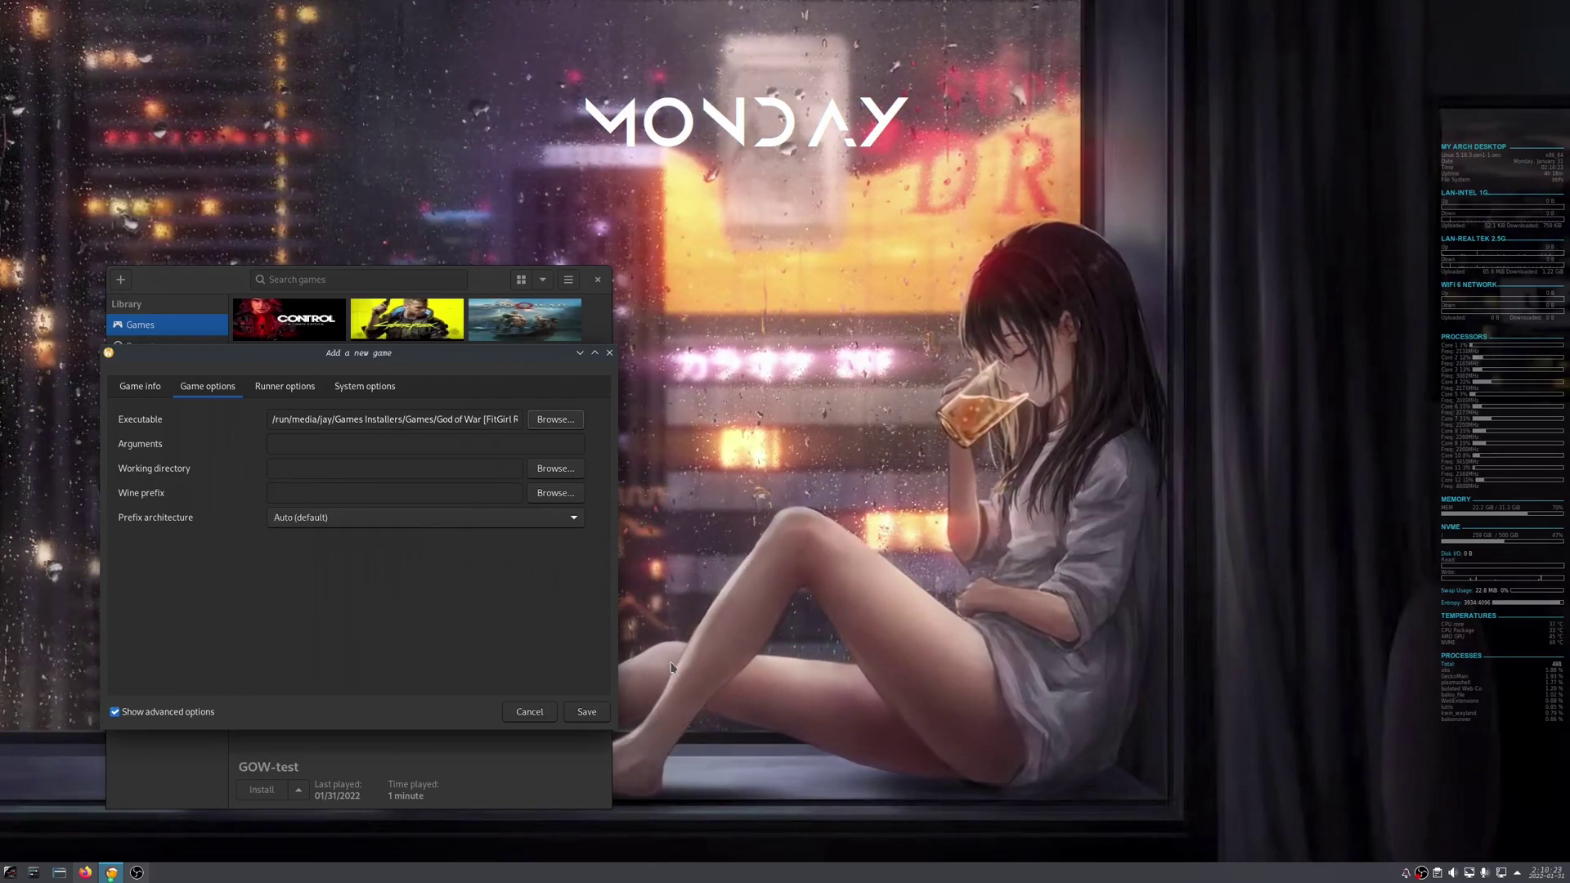
pyautogui.click(600, 714)
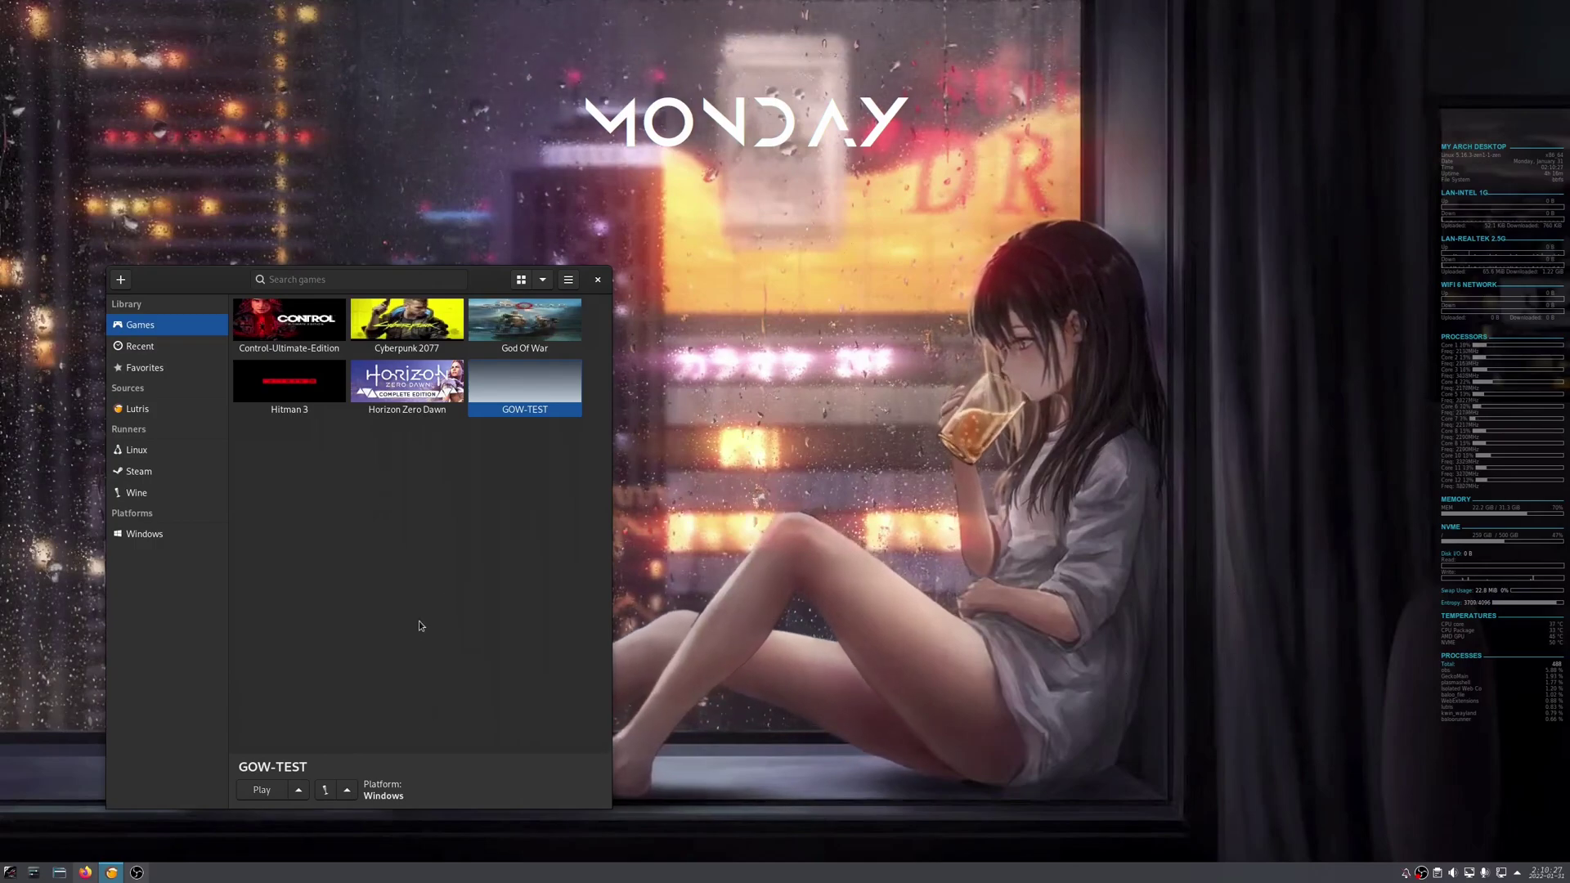
# Launch GOW-TEST to run the repack setup, then bring up Dolphin
pyautogui.click(258, 790)
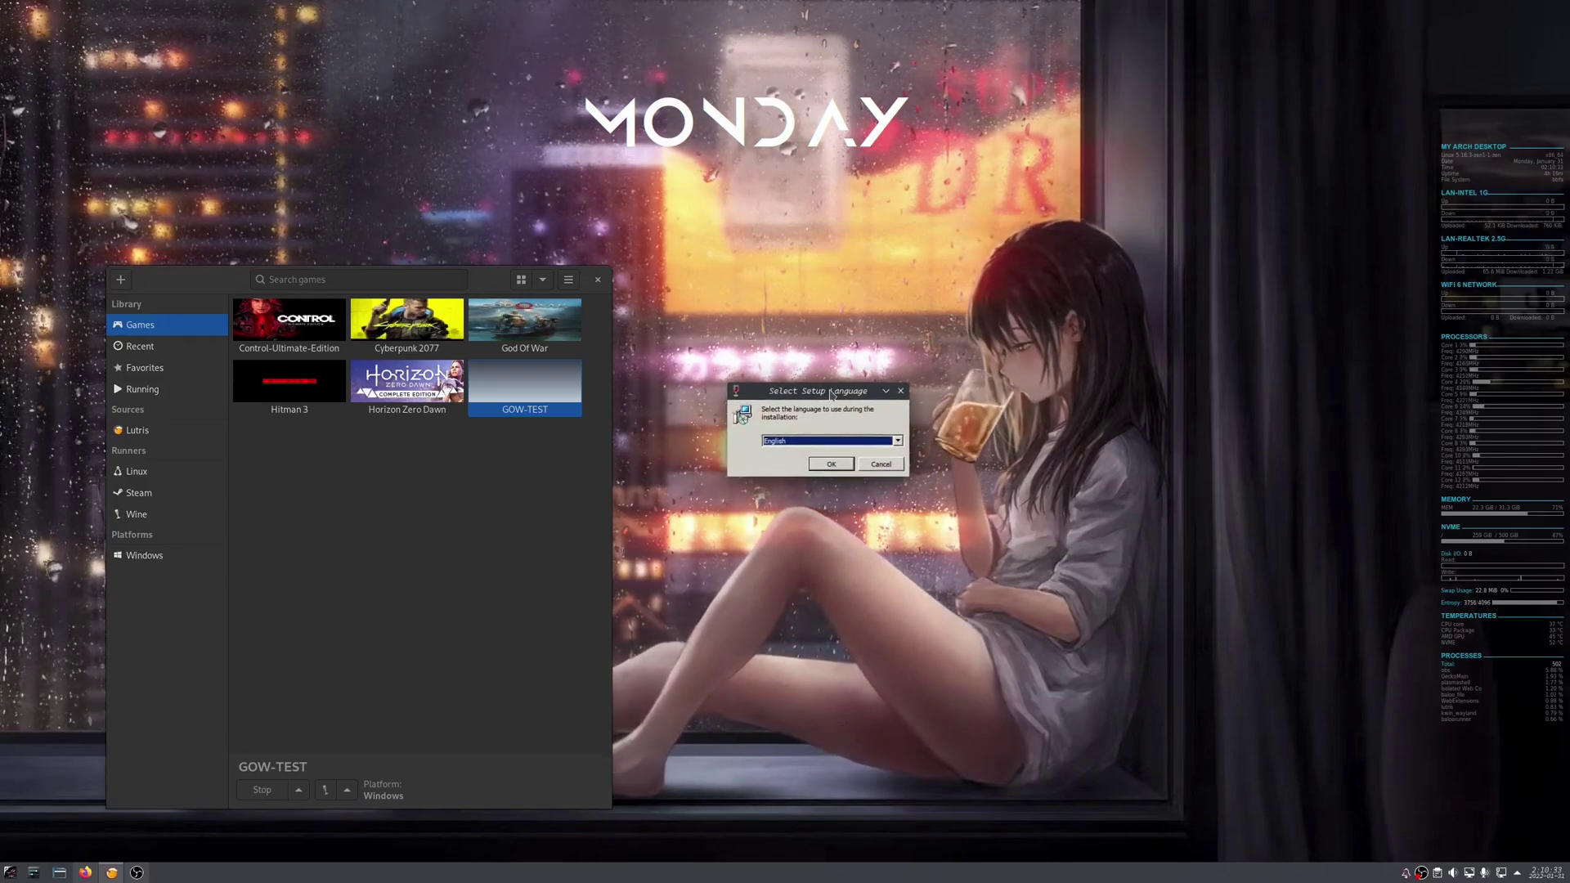
pyautogui.click(59, 873)
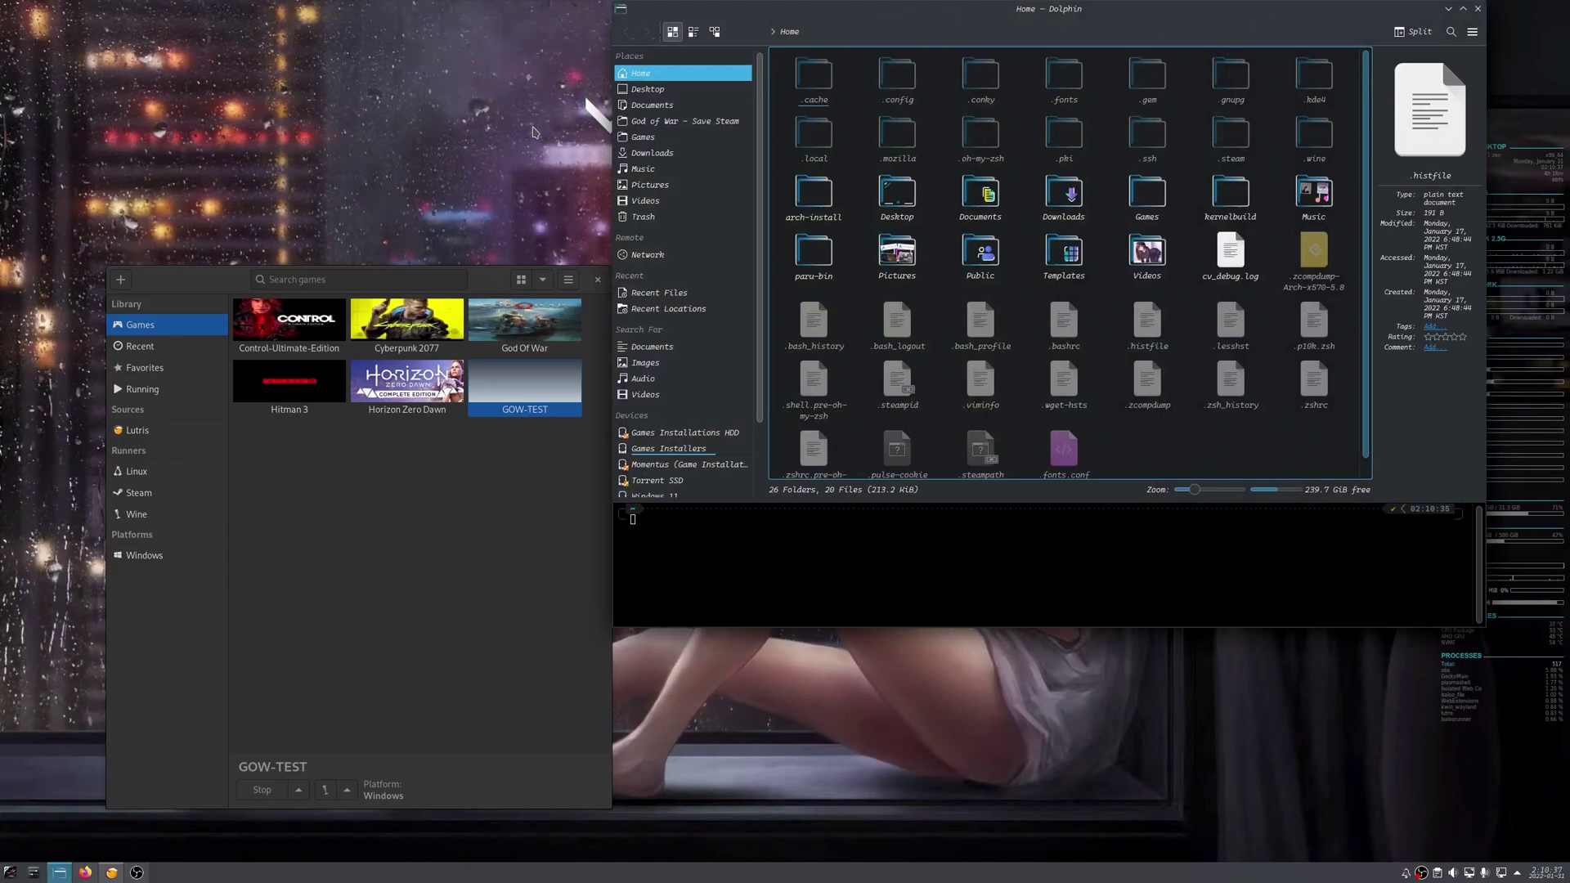
# Go to Games in Dolphin, shrink the window, and open the empty TEST-game folder
pyautogui.click(654, 142)
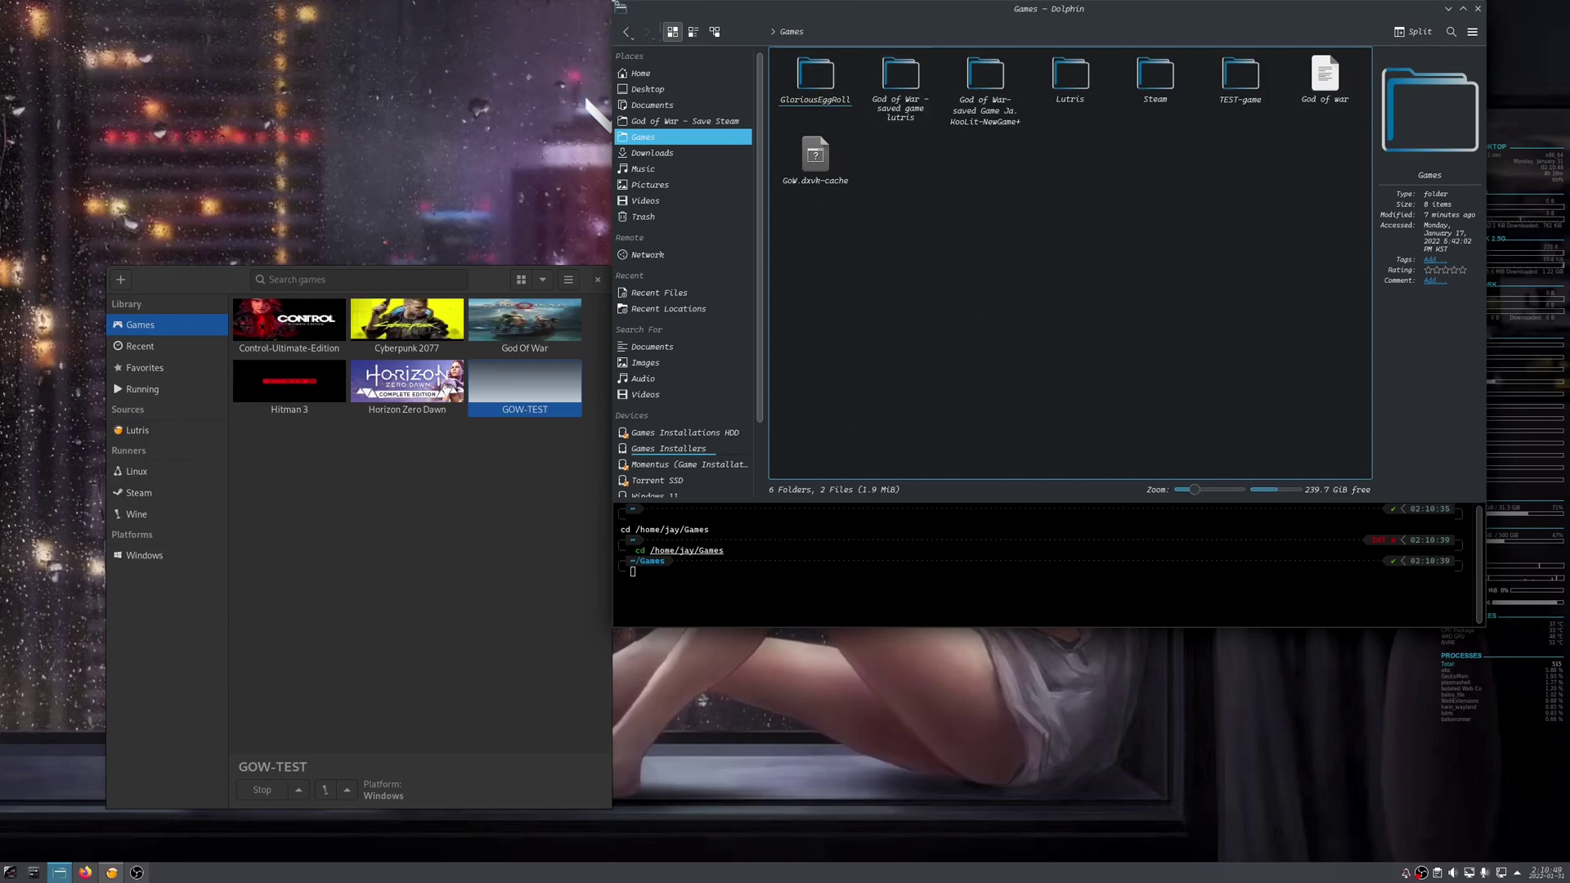
pyautogui.press('super+shift+f')
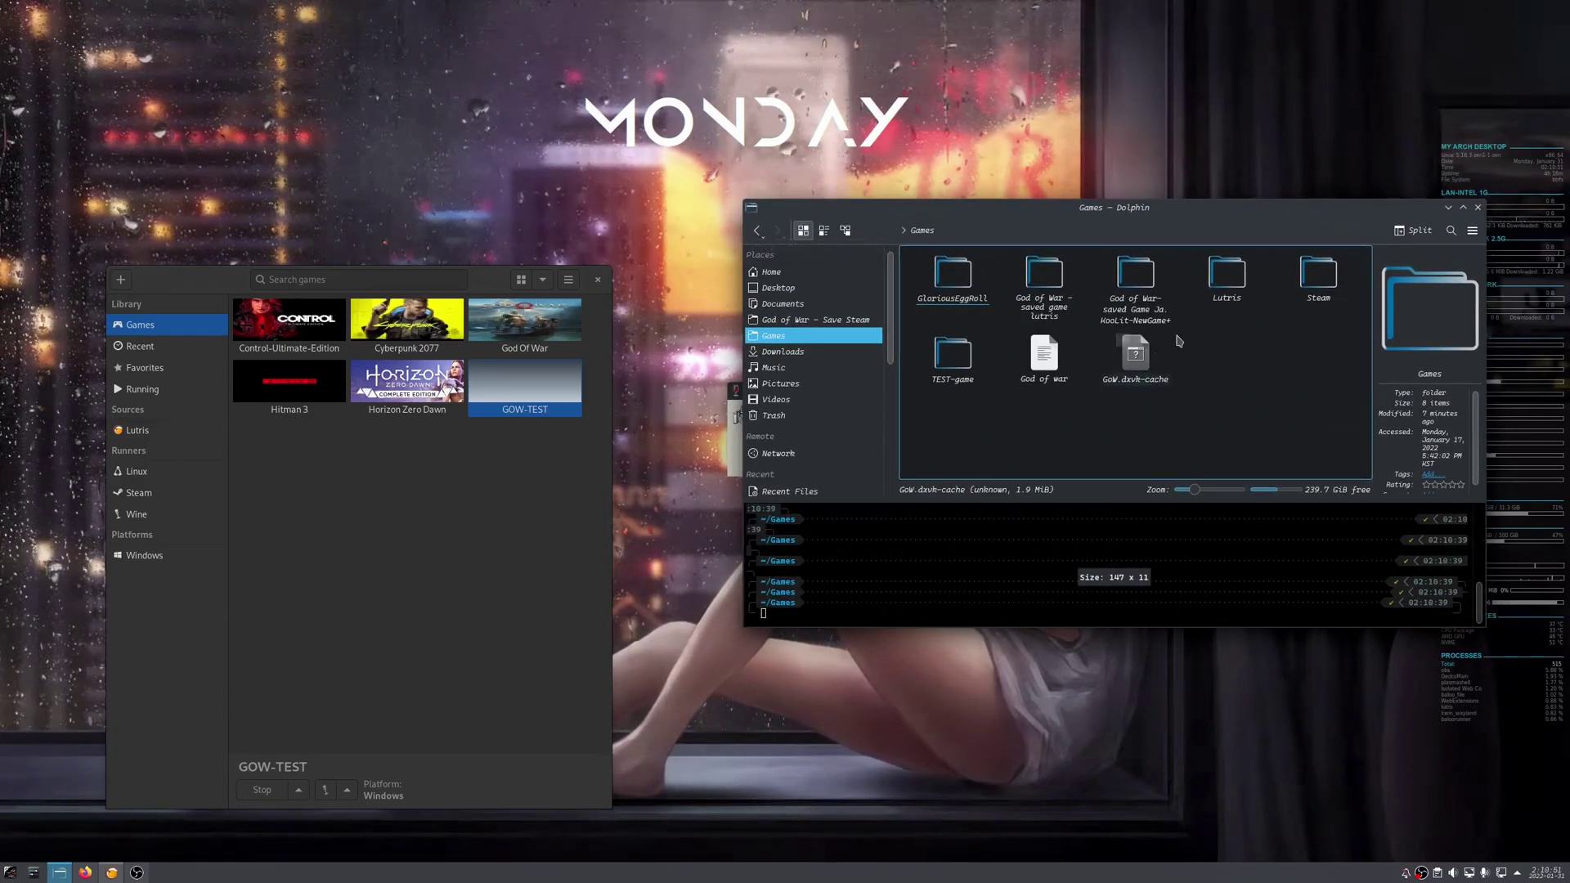
pyautogui.click(955, 359)
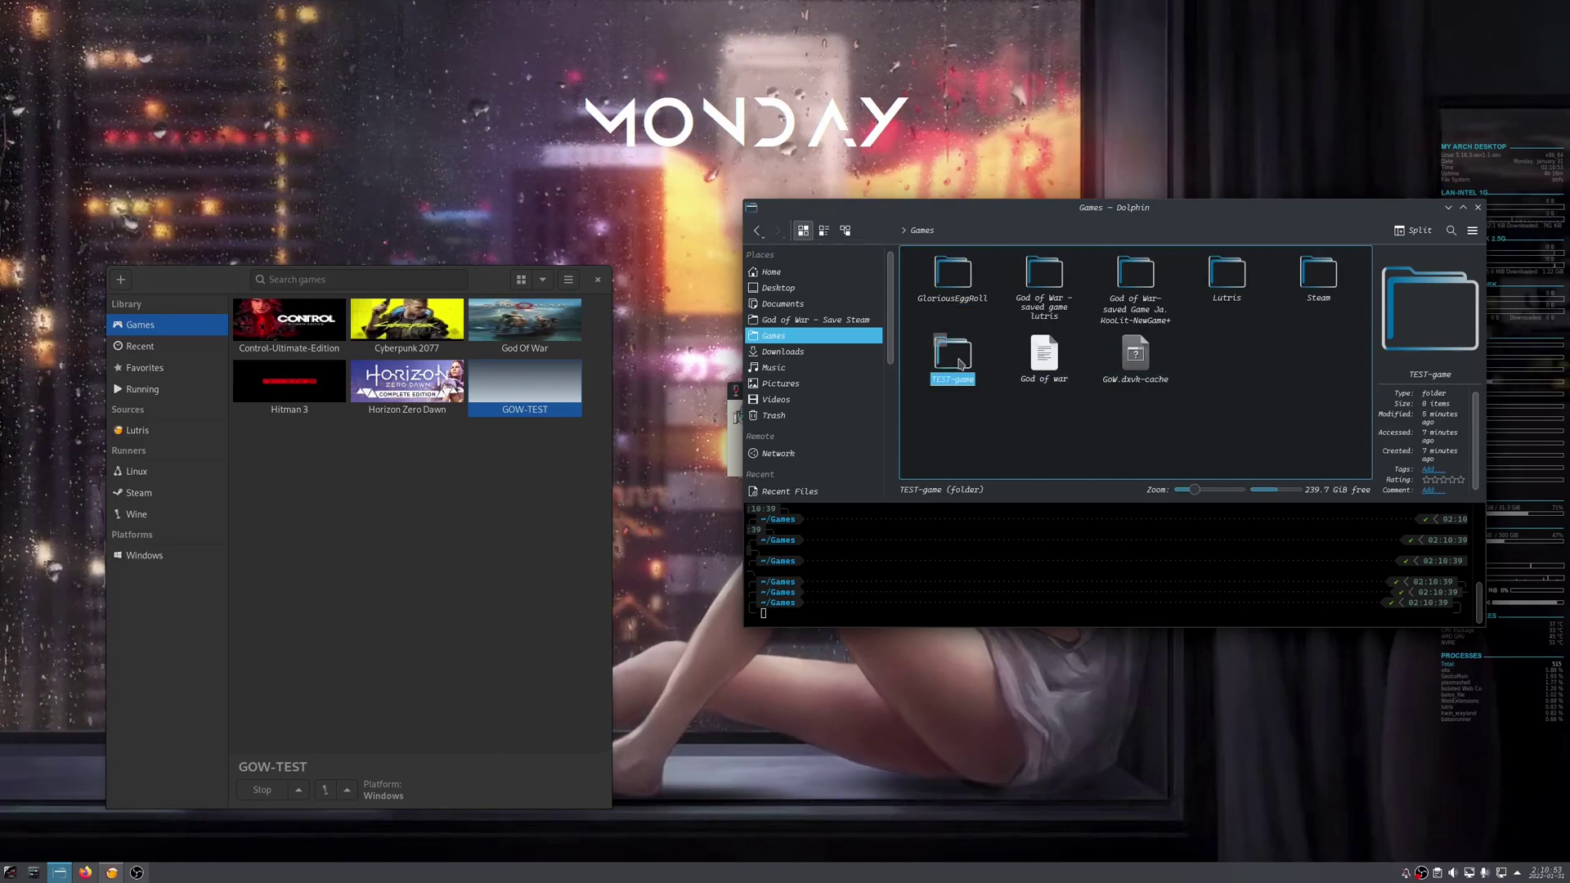
pyautogui.doubleClick(961, 364)
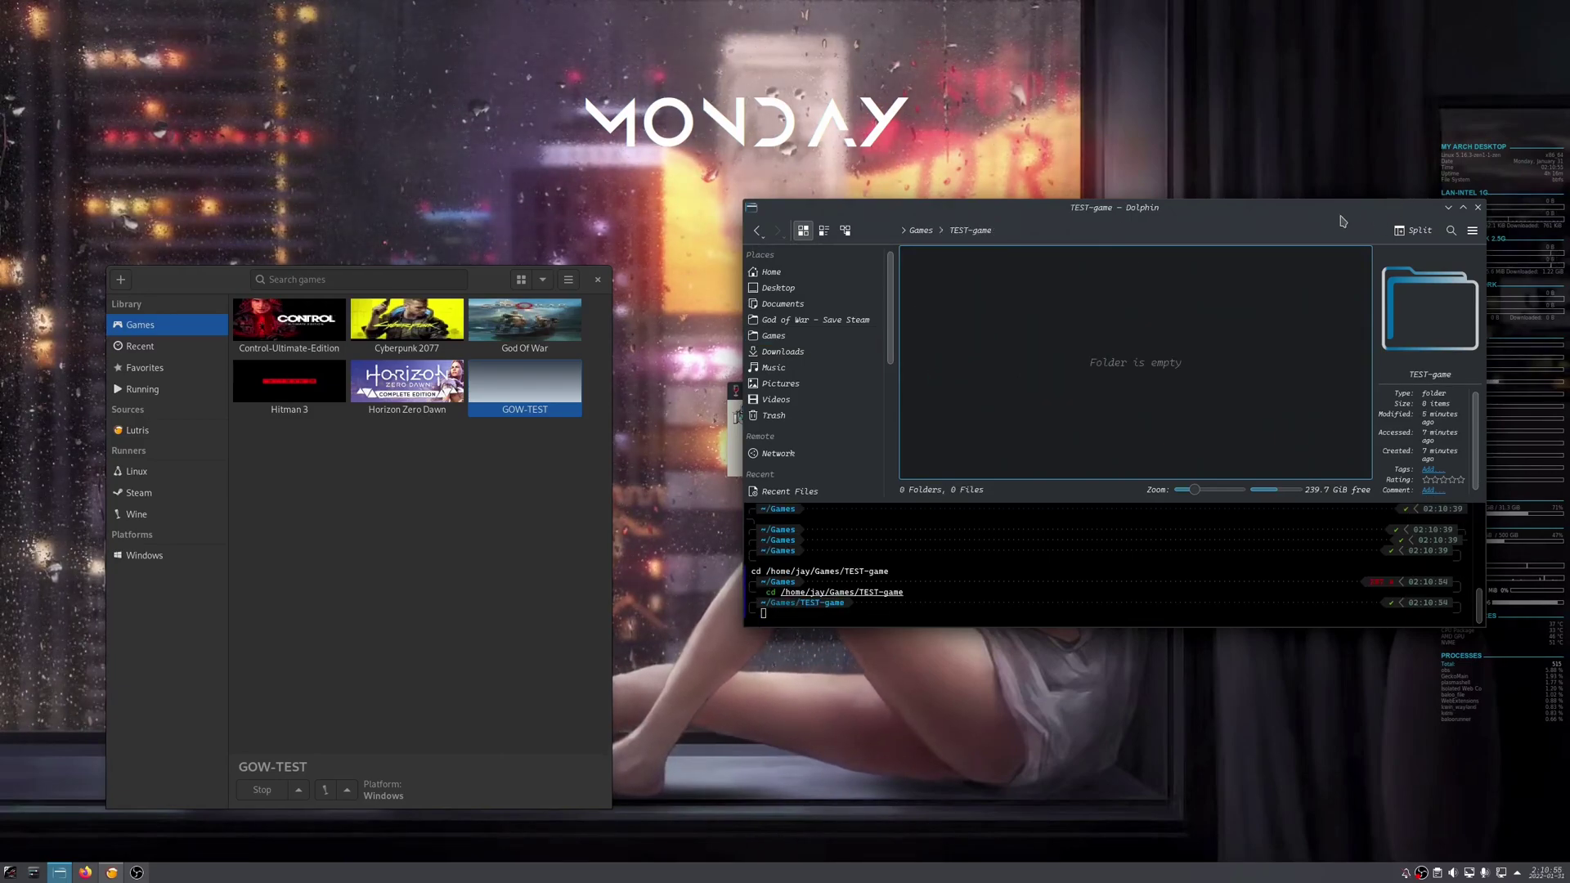
pyautogui.moveTo(1342, 221); pyautogui.dragTo(1327, 262)
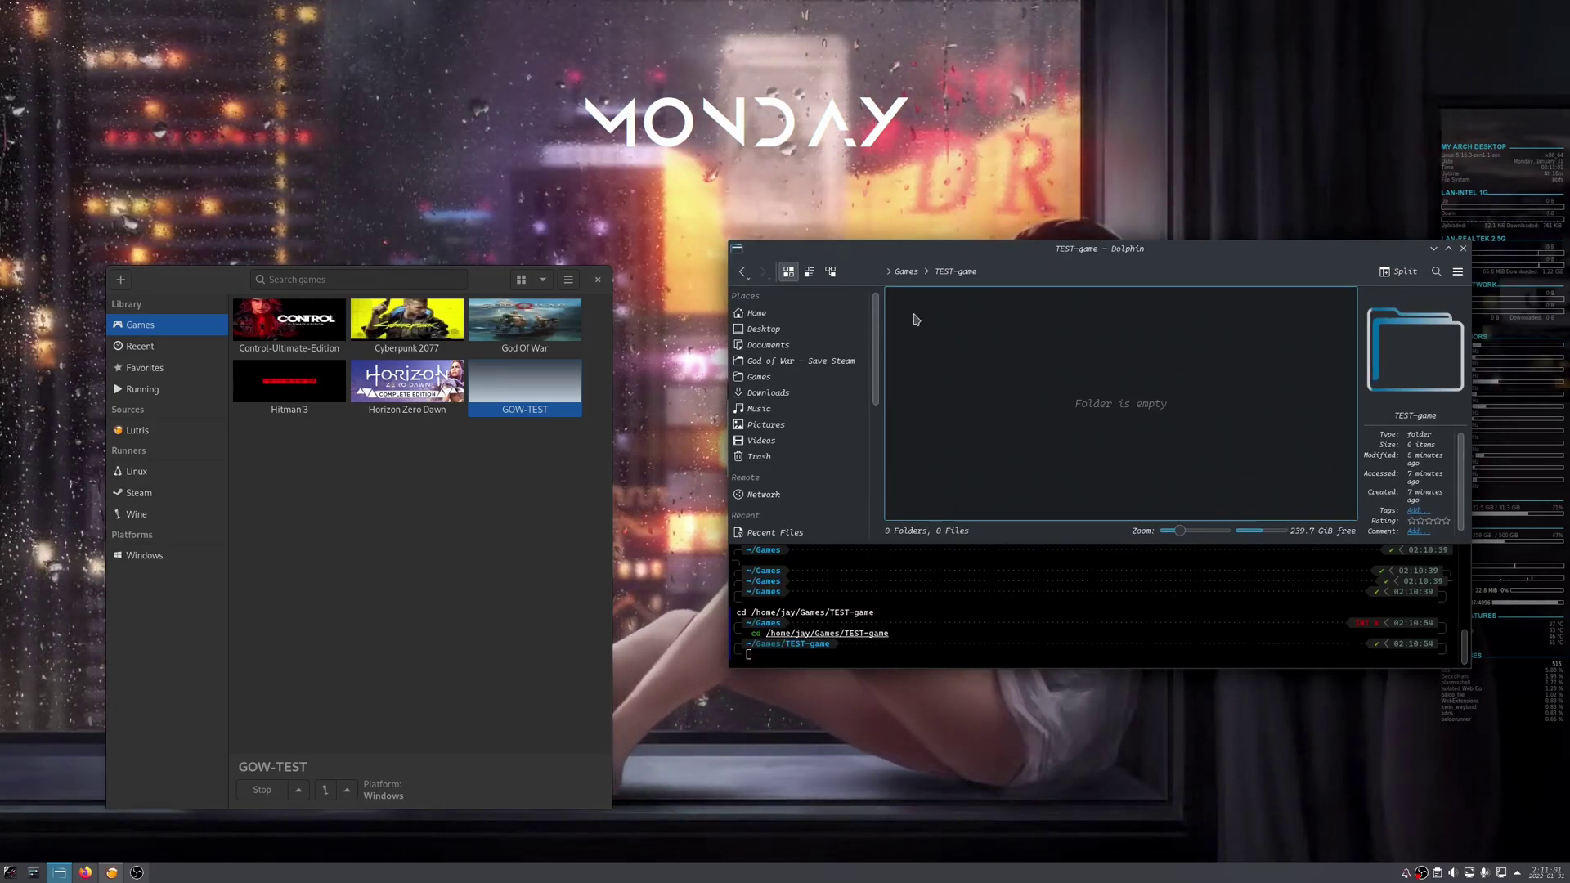
# Accept English, mute the installer music, and advance past the welcome and information pages
pyautogui.click(136, 873)
pyautogui.click(137, 872)
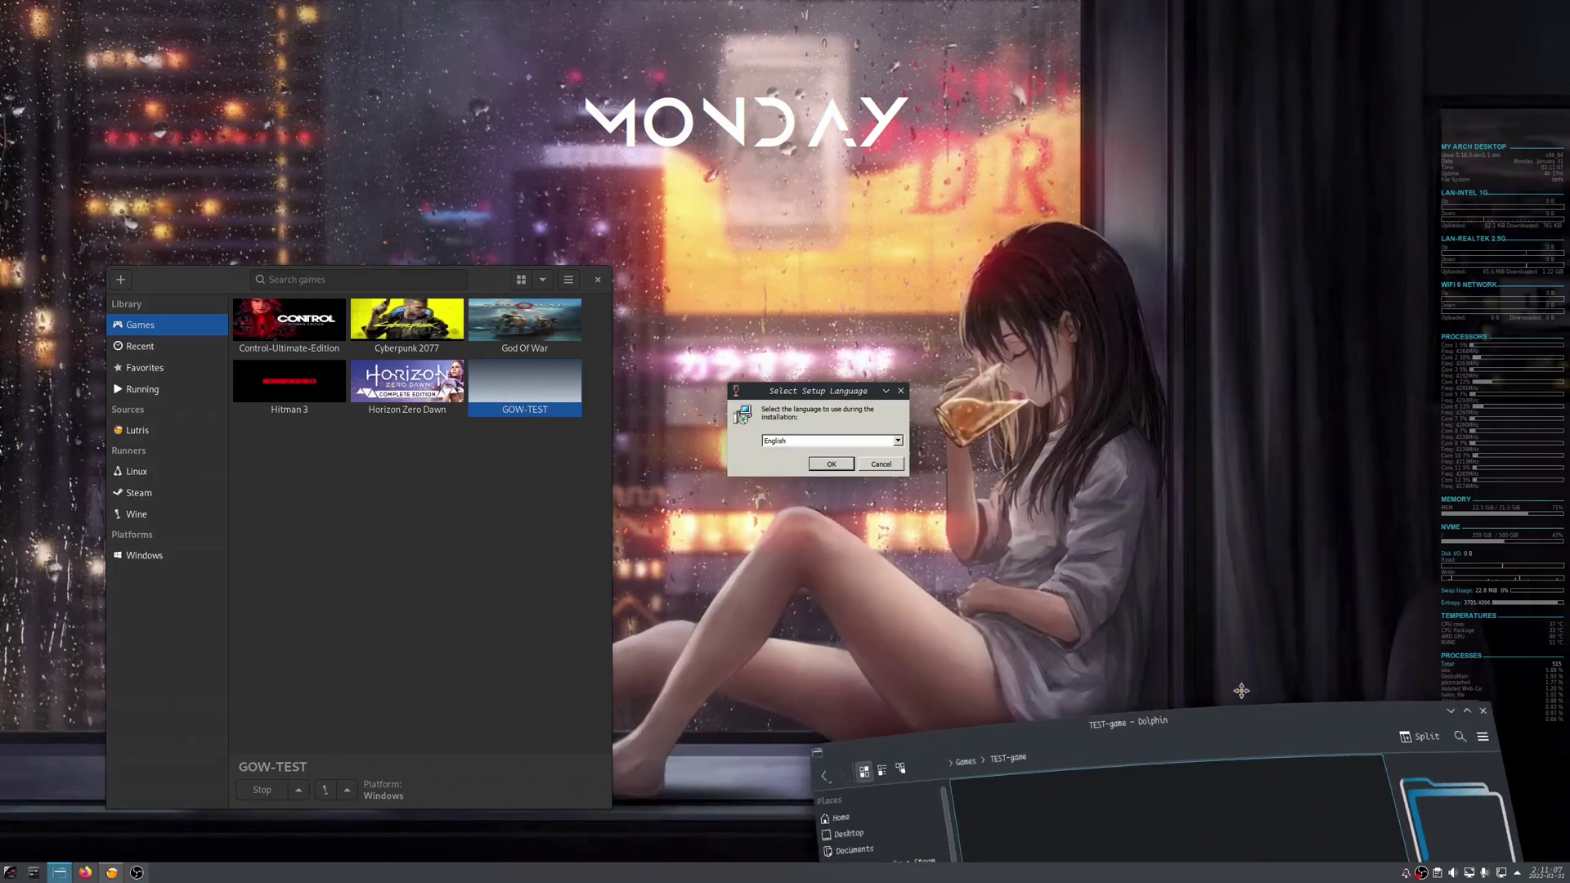
pyautogui.press('Return')
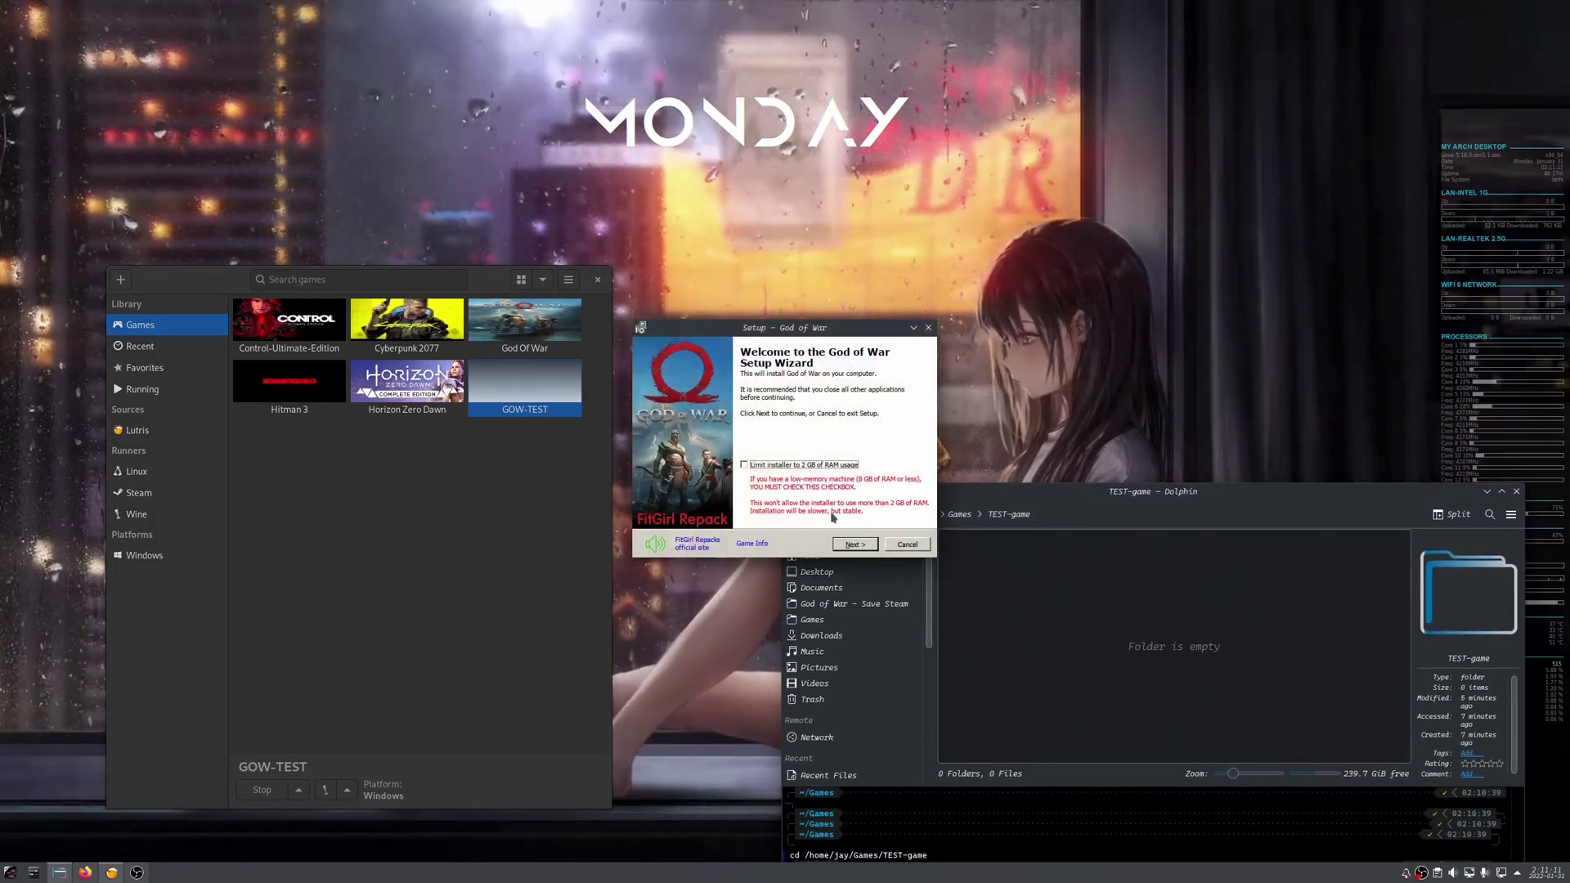
pyautogui.click(658, 545)
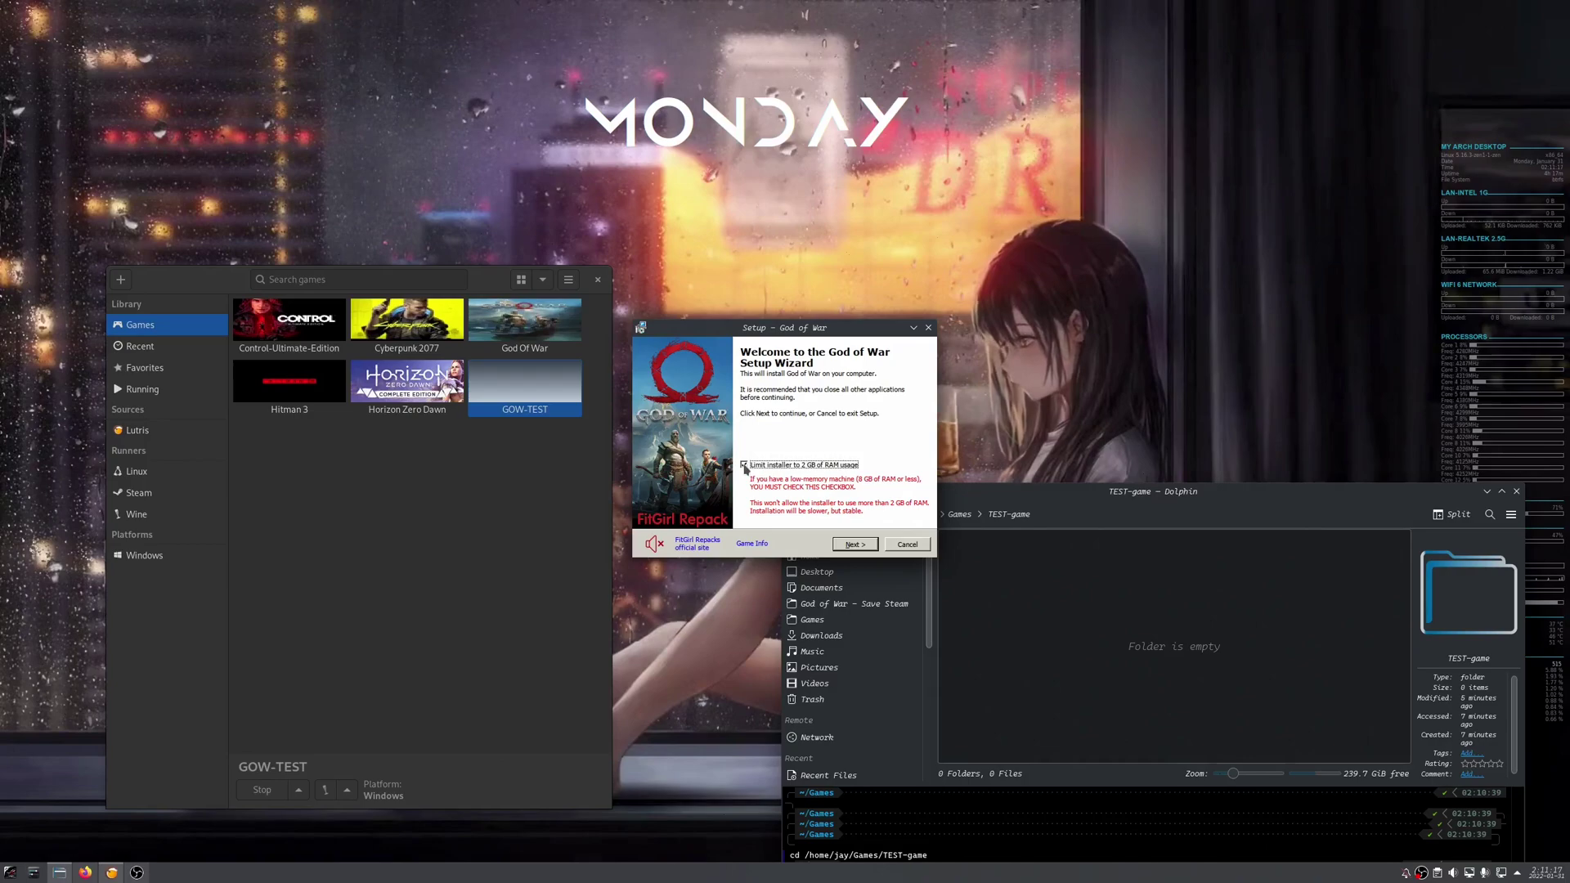
pyautogui.click(861, 548)
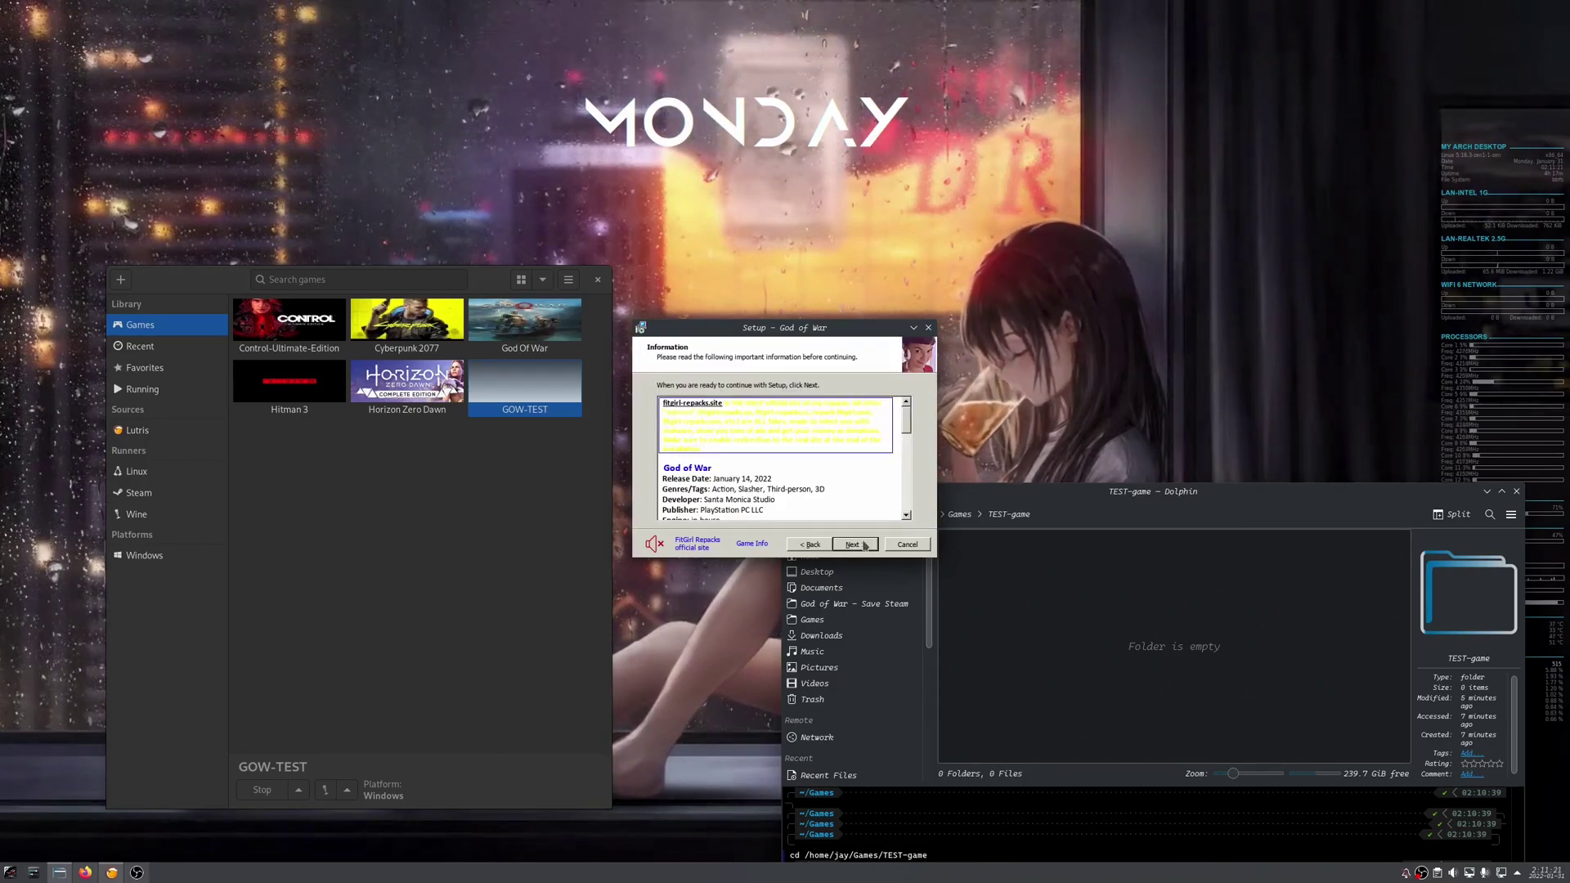
pyautogui.click(864, 546)
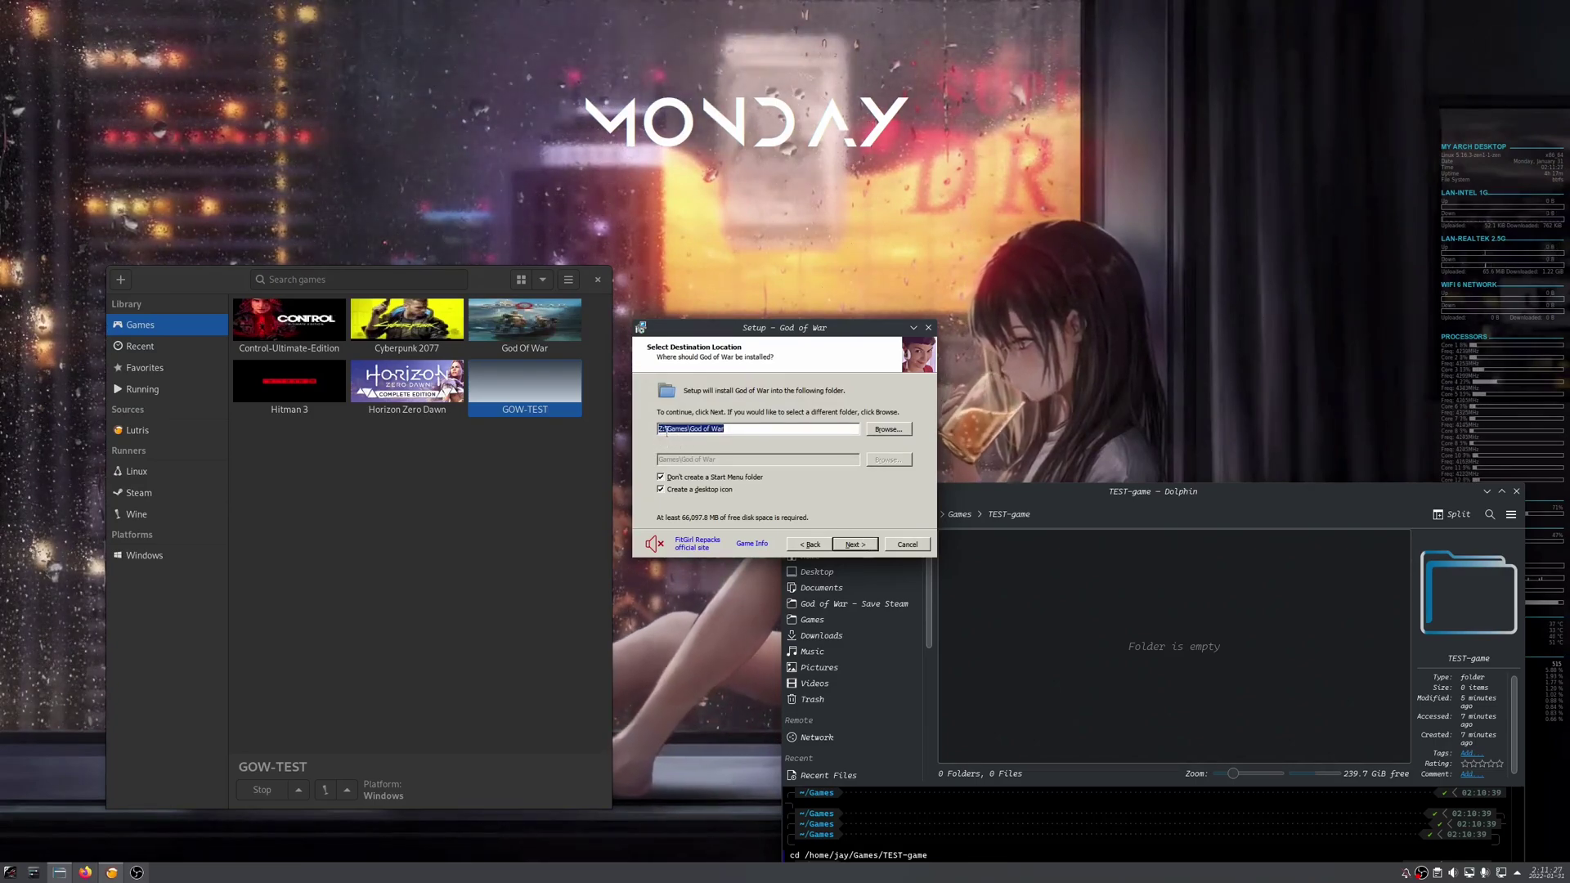
pyautogui.click(887, 429)
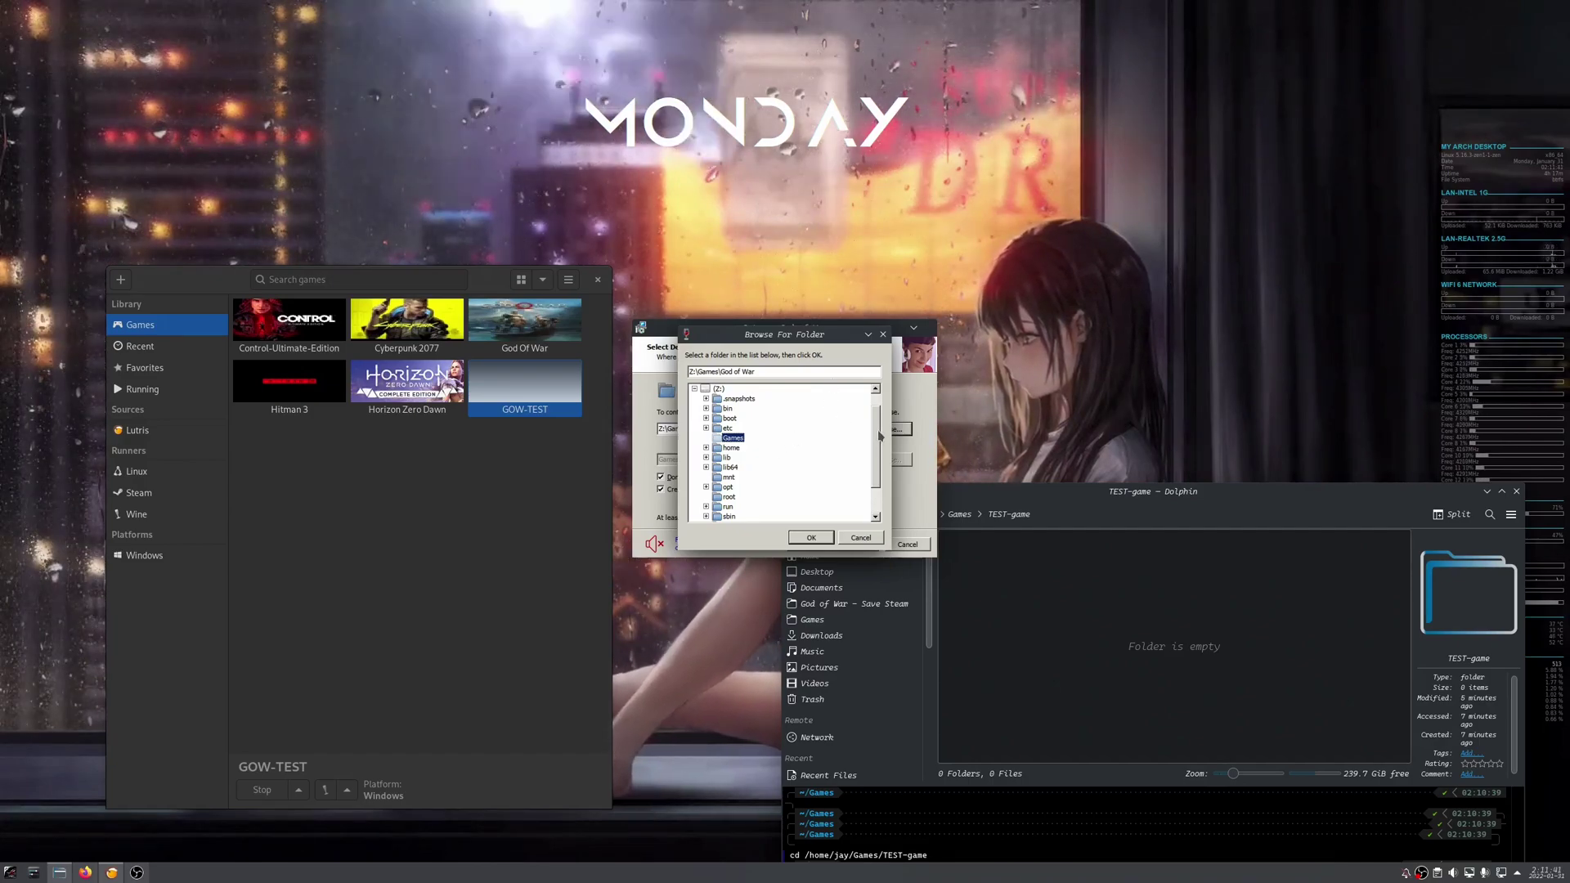
# Set the install destination to a God of War folder inside Games/TEST-game and continue
pyautogui.scroll(-1, 881, 446)
pyautogui.moveTo(881, 445)
pyautogui.mouseDown()
pyautogui.moveTo(882, 464)
pyautogui.moveTo(881, 433)
pyautogui.mouseUp()
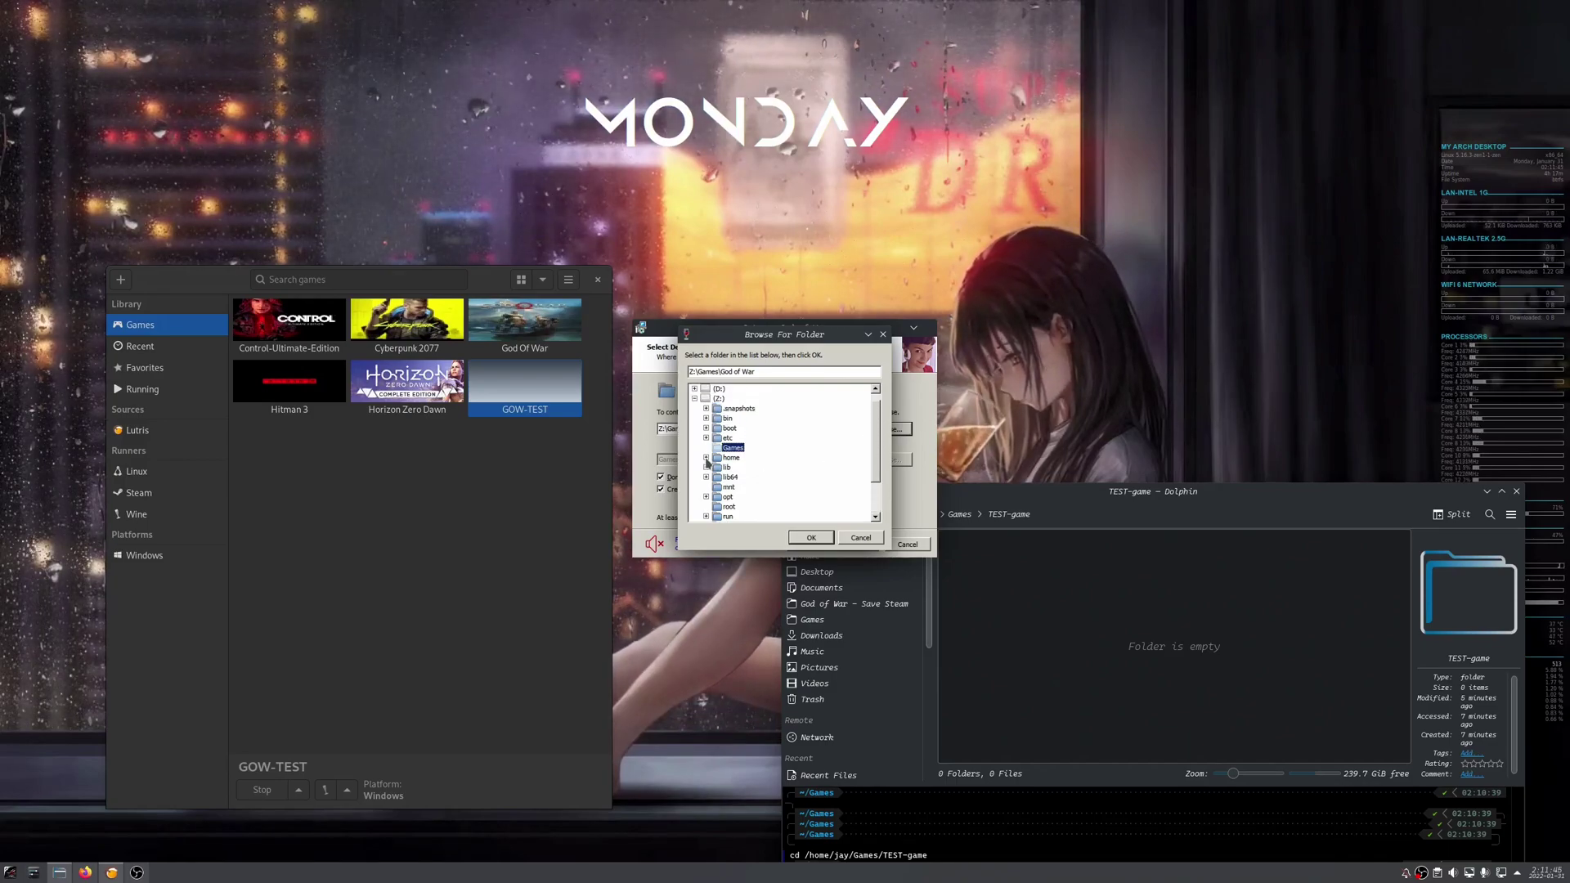
pyautogui.scroll(-2, 752, 458)
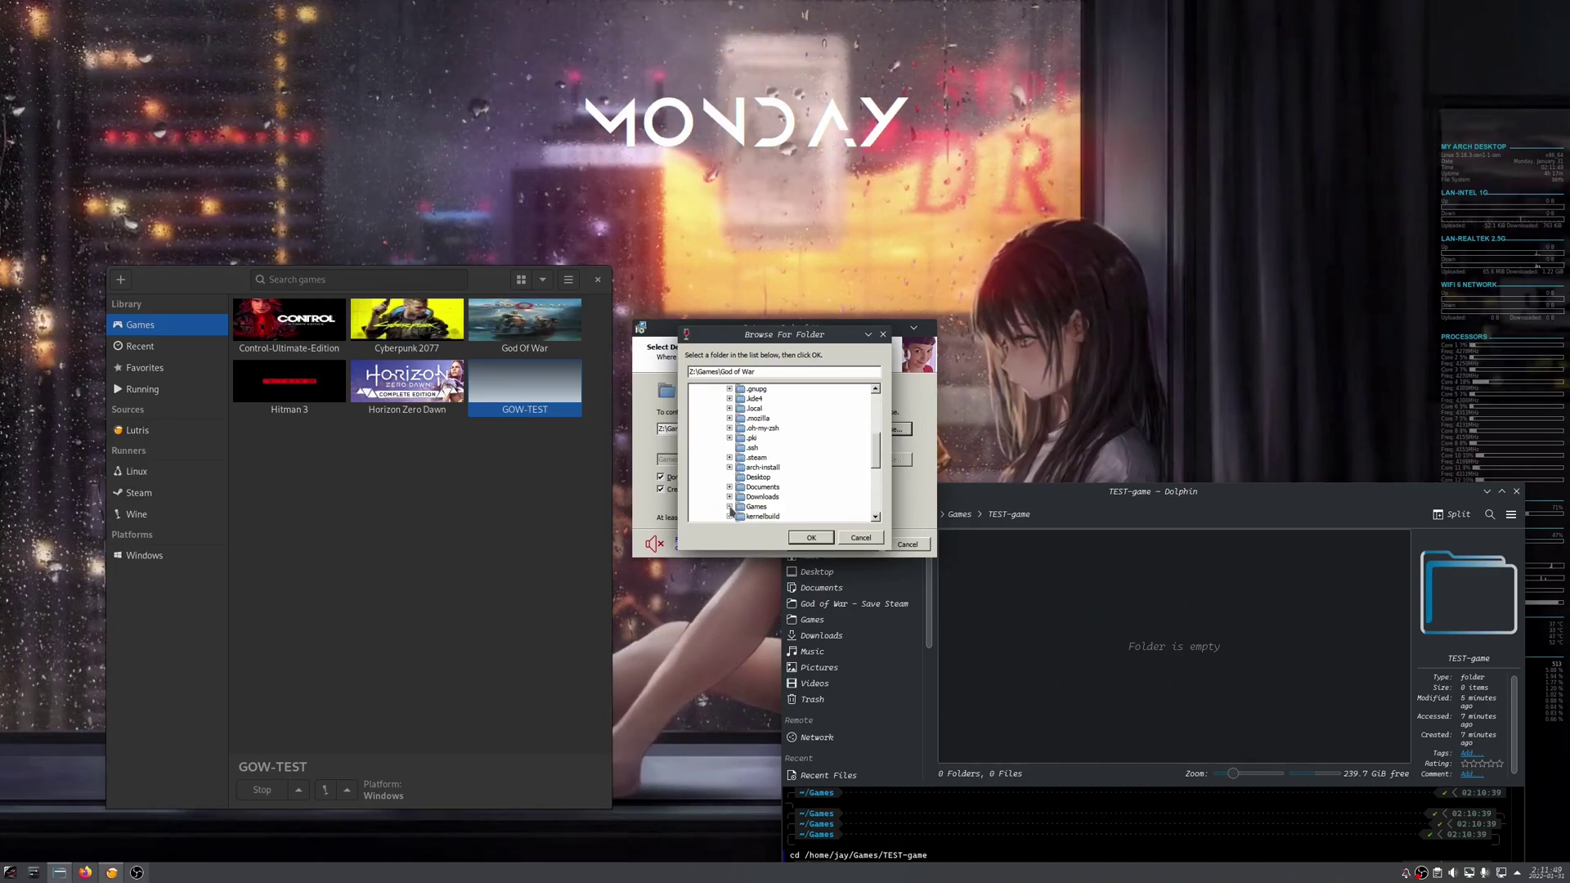
pyautogui.scroll(3, 731, 511)
pyautogui.scroll(-5, 792, 452)
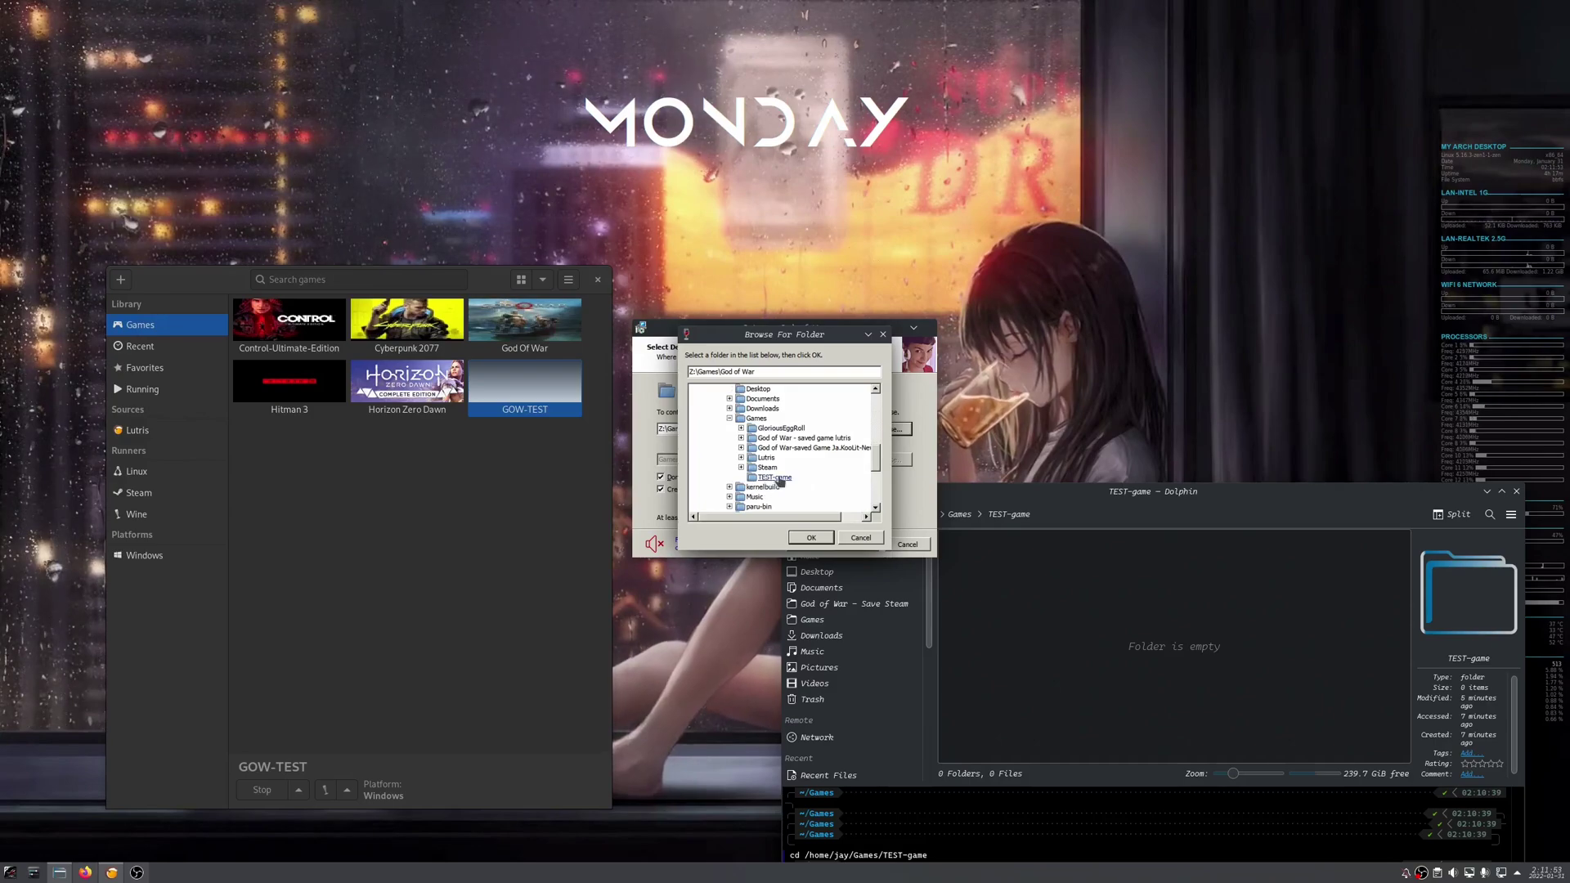
pyautogui.click(813, 539)
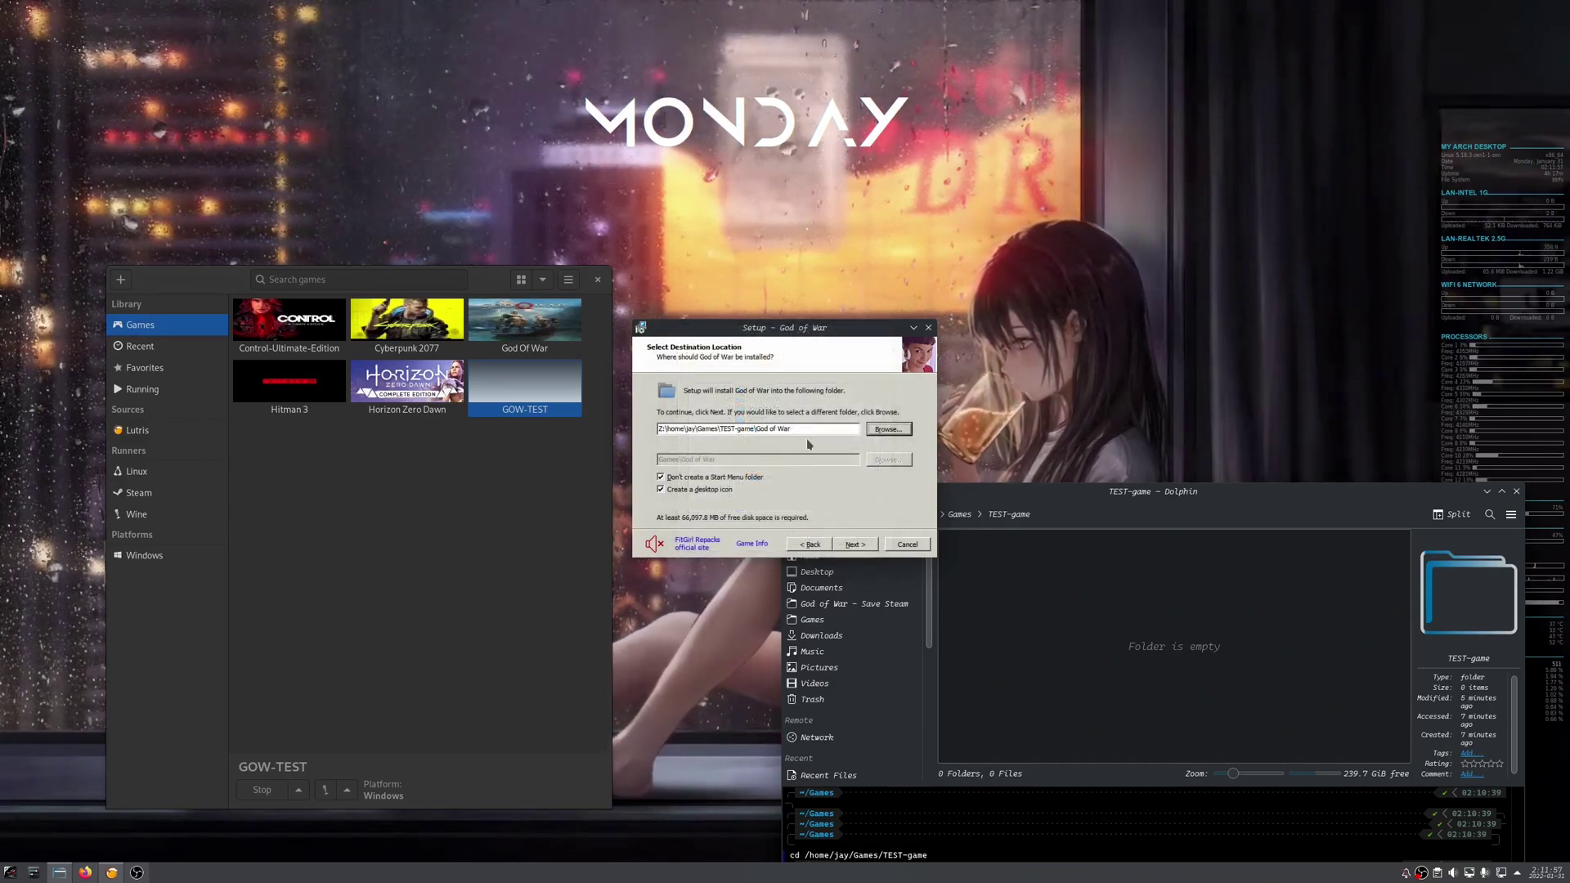
pyautogui.click(855, 544)
# Uncheck the Russian, Spanish, Spanish (Latin America), German, French, Italian and Portuguese voiceovers
pyautogui.click(675, 464)
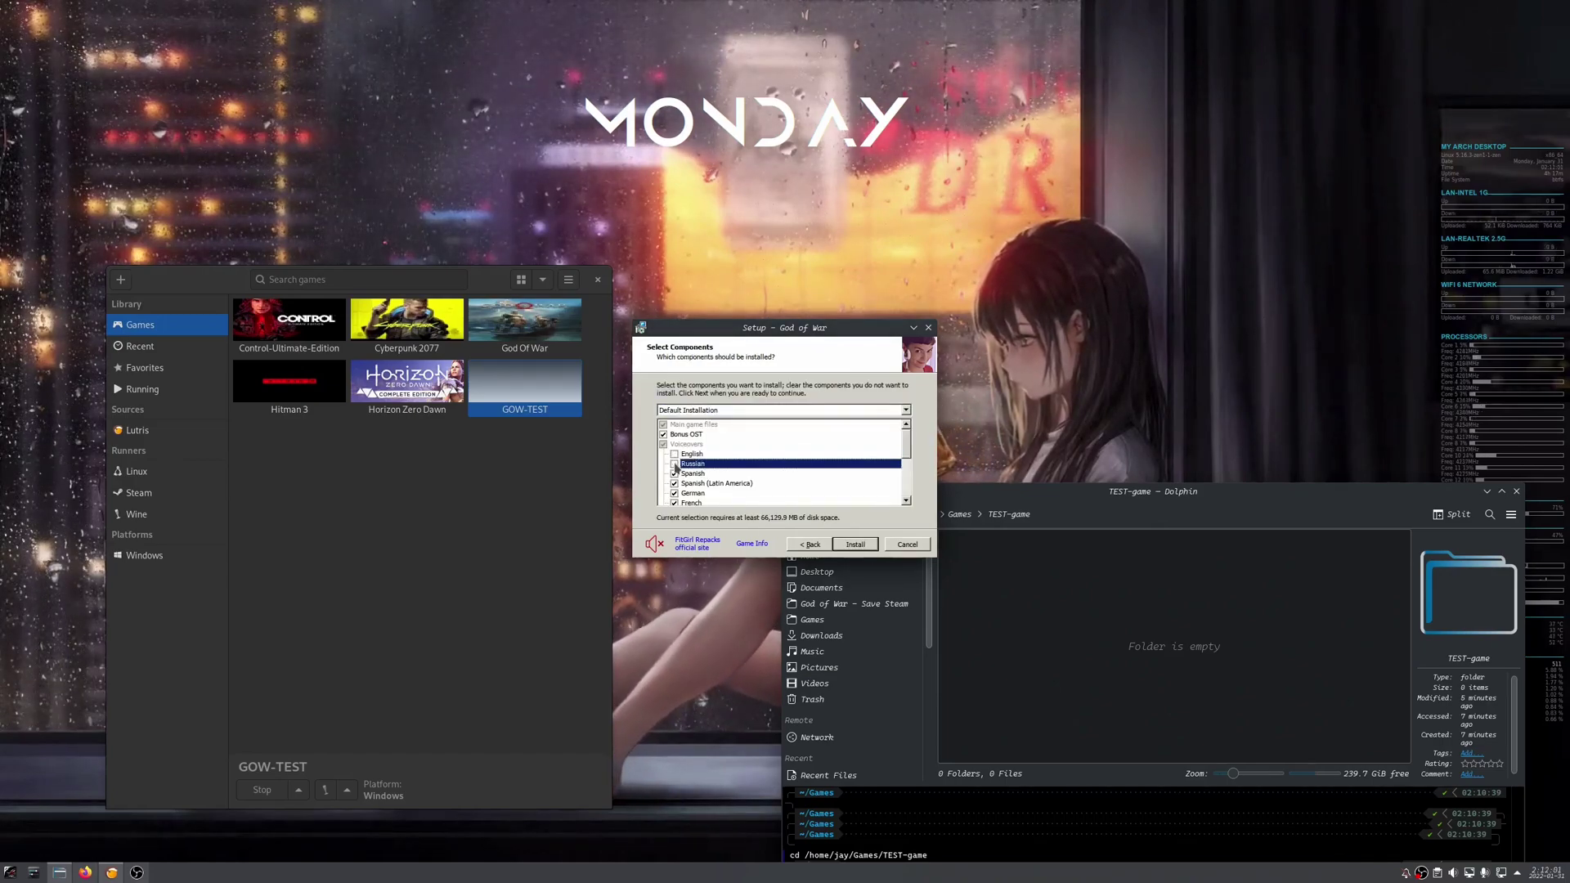
pyautogui.click(674, 474)
pyautogui.click(675, 483)
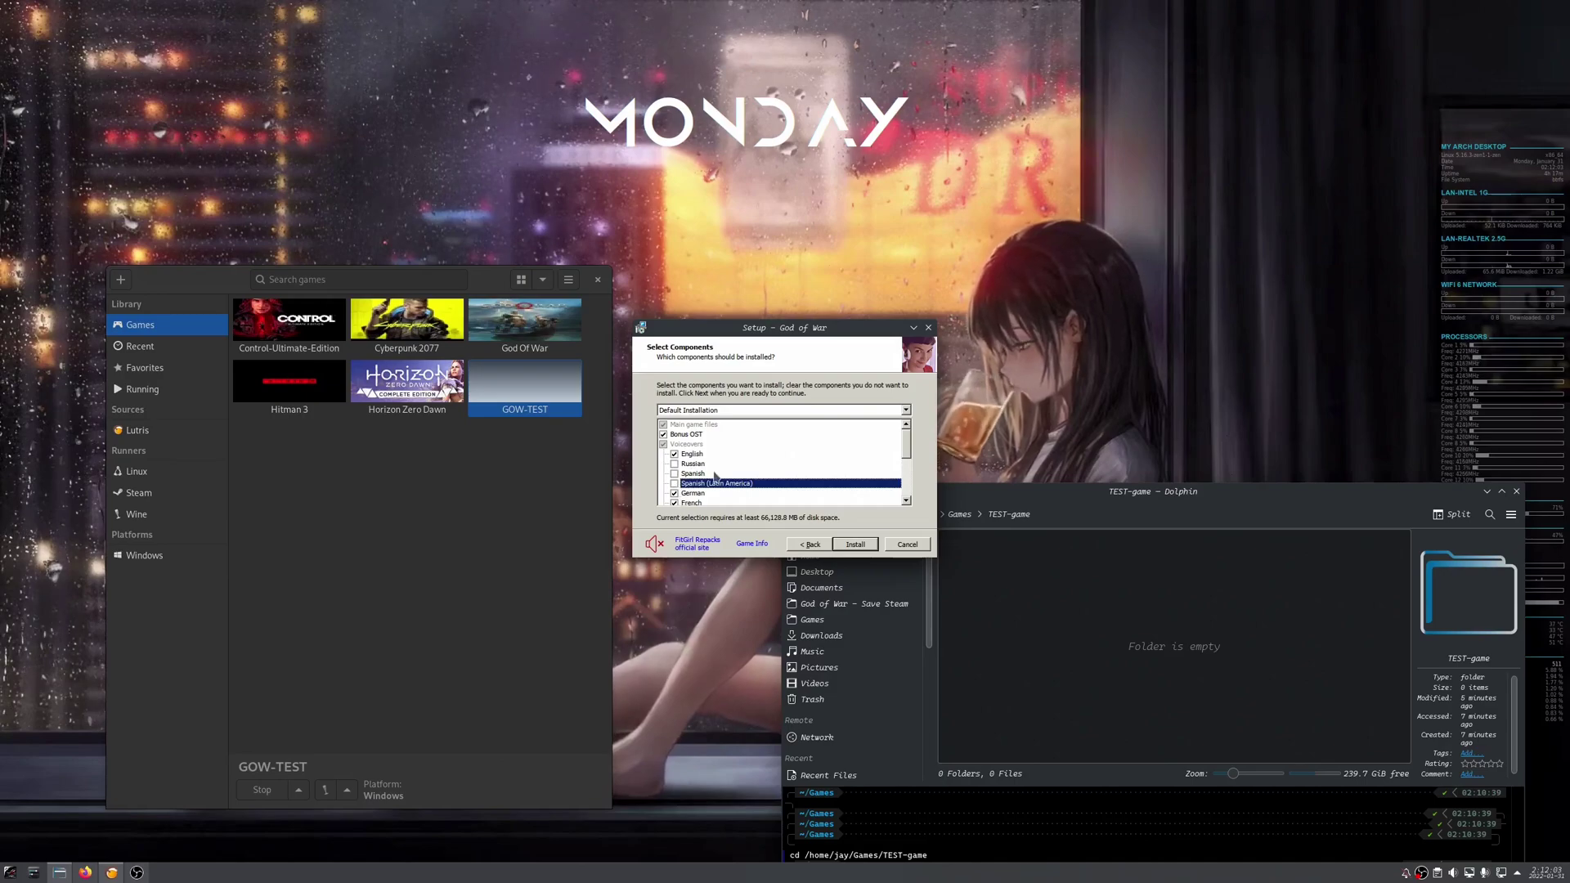
pyautogui.scroll(-1, 689, 473)
pyautogui.press('Down')
pyautogui.press('space')
pyautogui.press('Down')
pyautogui.press('space')
pyautogui.press('Down')
pyautogui.press('space')
pyautogui.press('Down')
pyautogui.press('space')
# Uncheck the Portuguese-Brazil, Polish, Greek and Japanese voiceovers, then start the English-only install
pyautogui.press('Down')
pyautogui.press('space')
pyautogui.press('Down')
pyautogui.press('space')
pyautogui.press('Down')
pyautogui.press('space')
pyautogui.scroll(-1, 685, 492)
pyautogui.press('Down')
pyautogui.press('space')
pyautogui.press('Up')
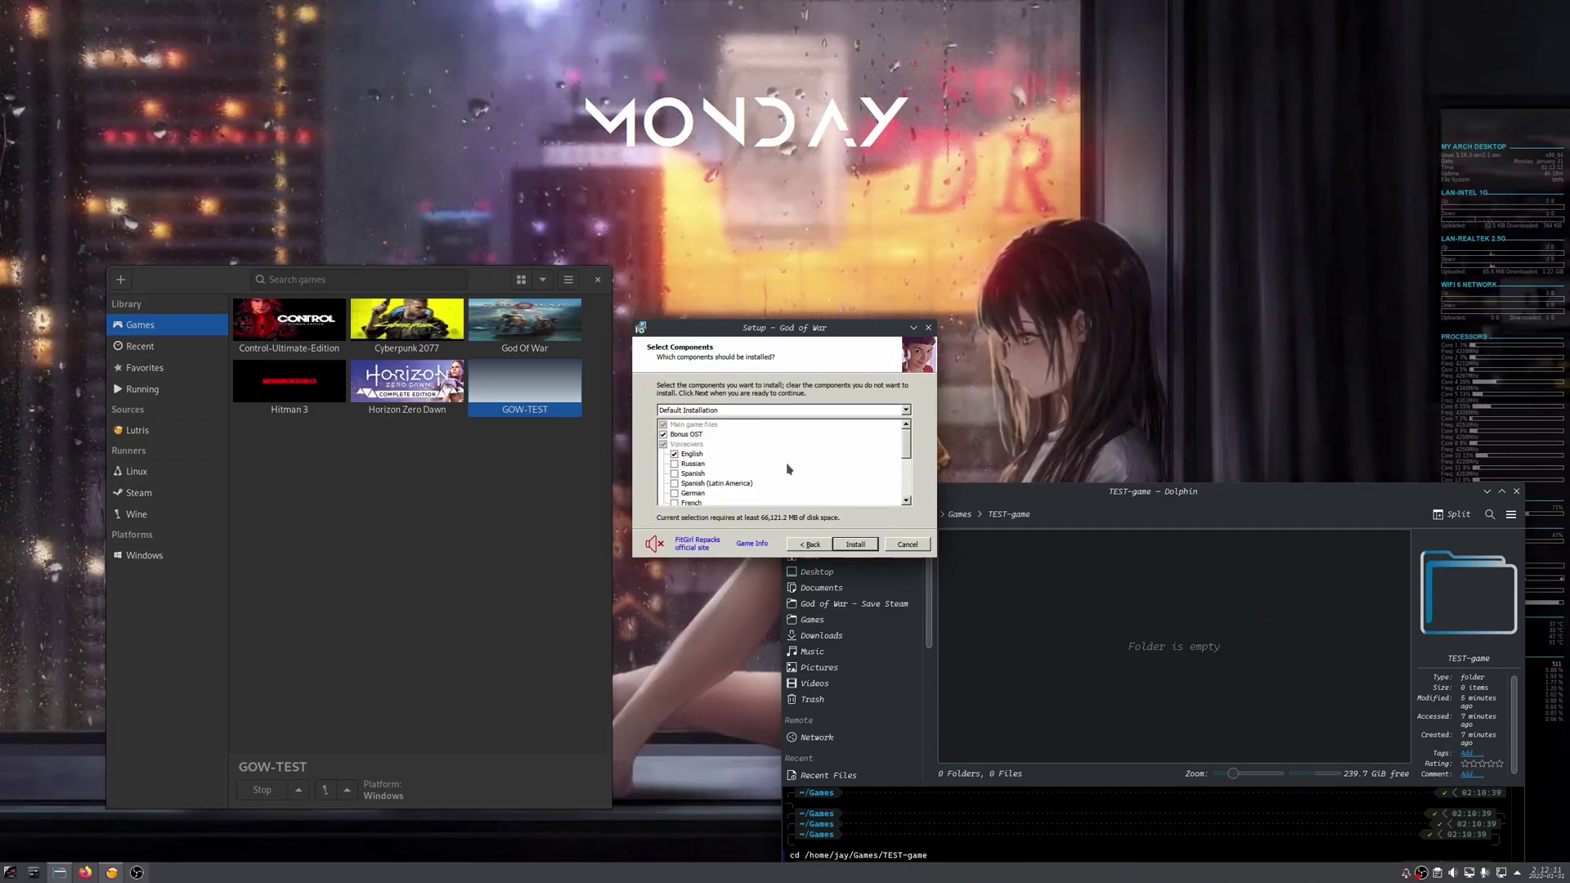
pyautogui.click(850, 545)
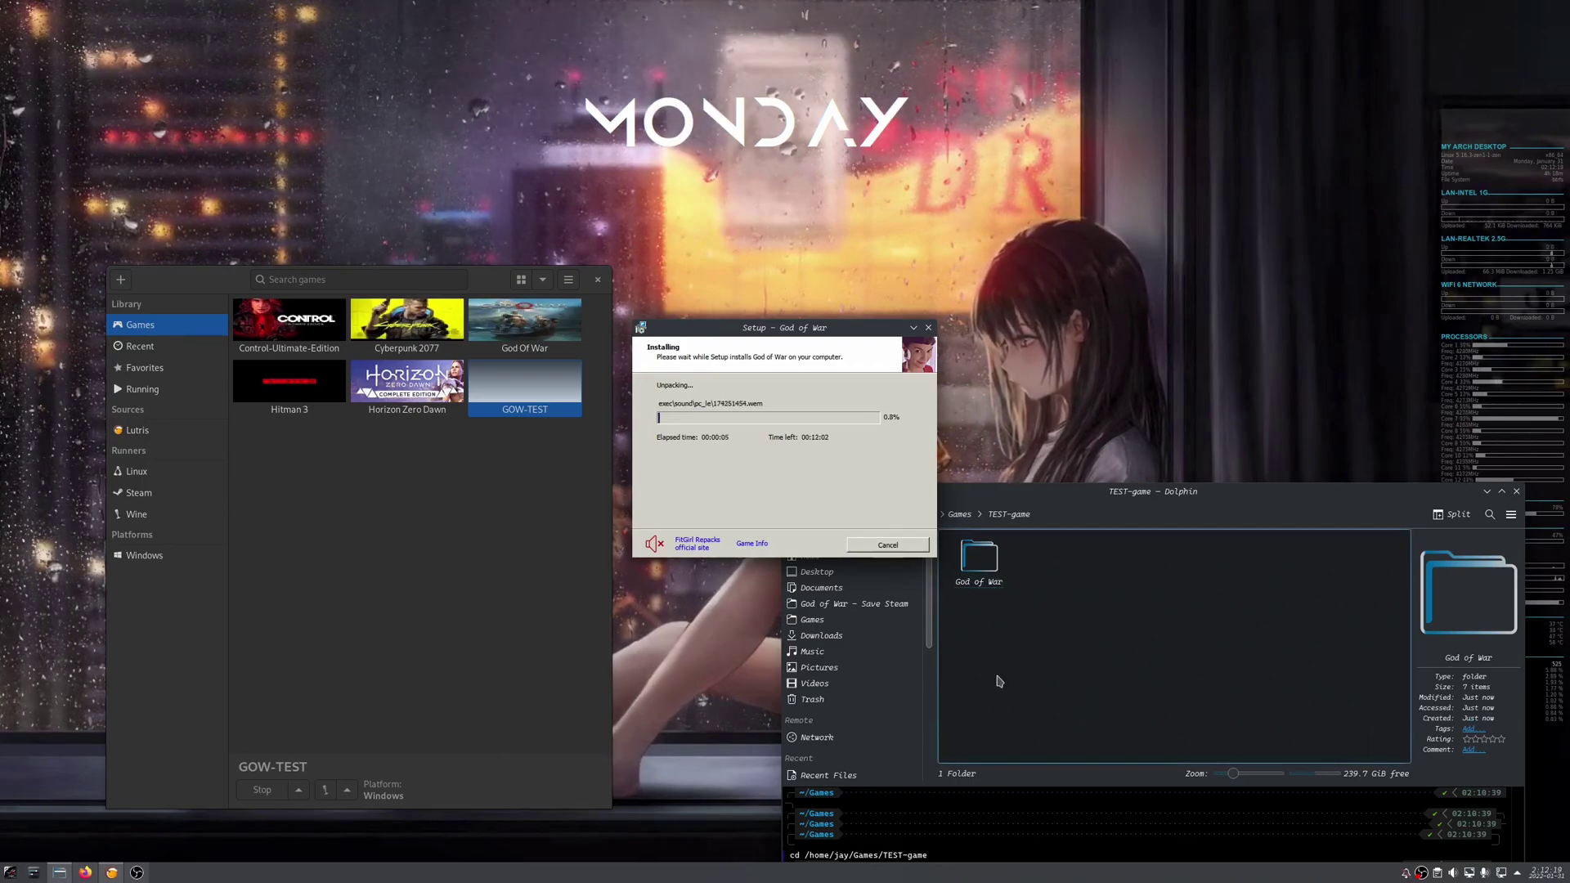
# Dismiss the unpacking error and untick Launch God of War, fake-site redirect and opening fitgirl-repacks.site
pyautogui.click(990, 583)
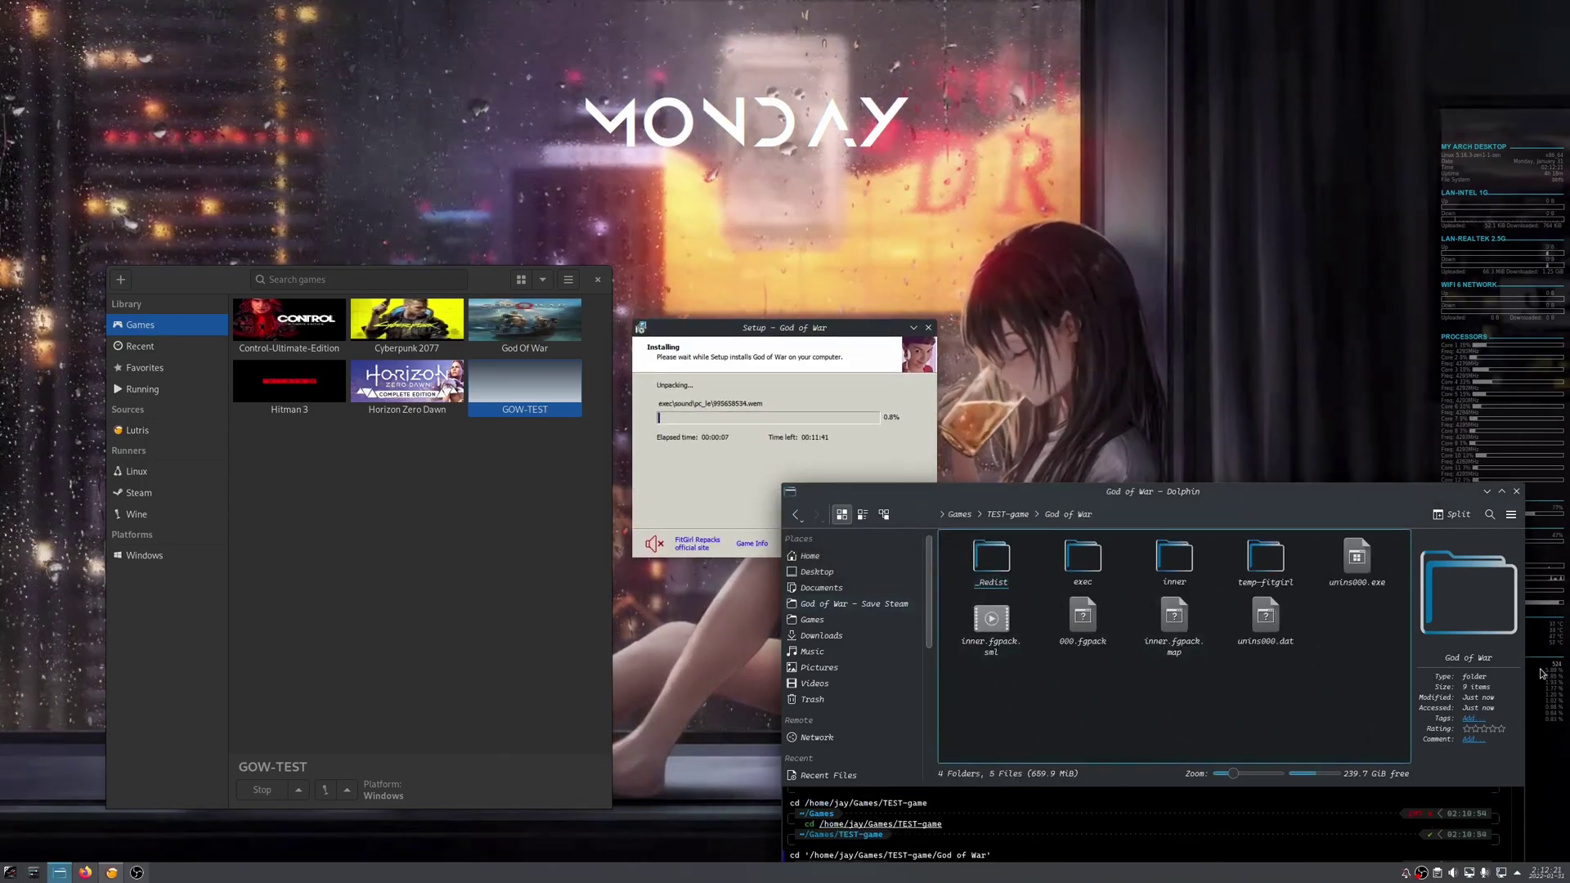
pyautogui.moveTo(681, 348); pyautogui.dragTo(635, 272)
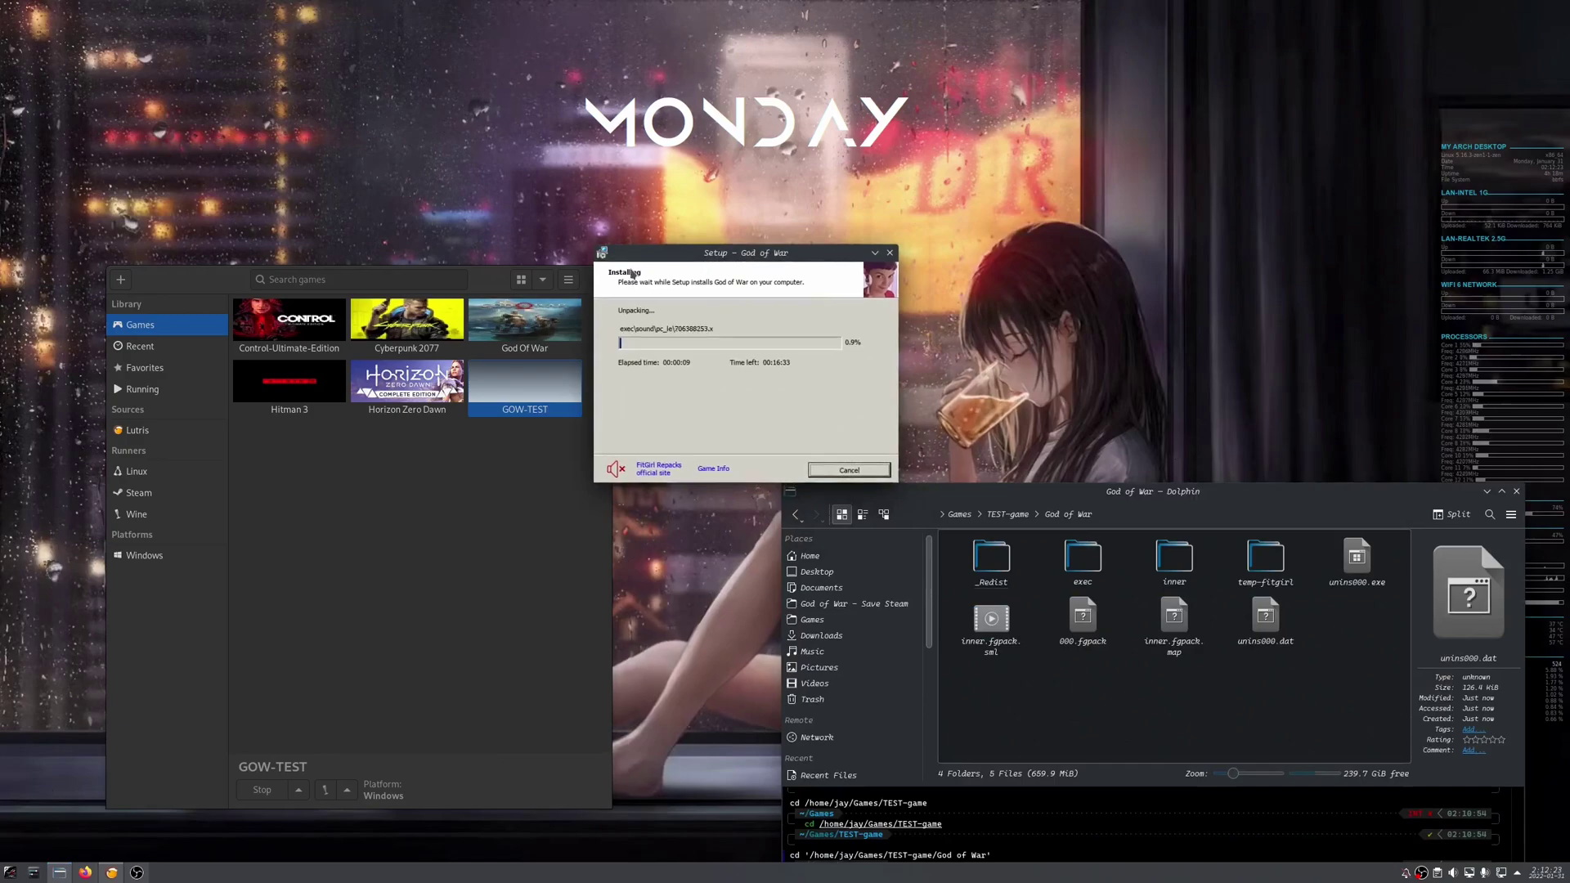
pyautogui.click(757, 480)
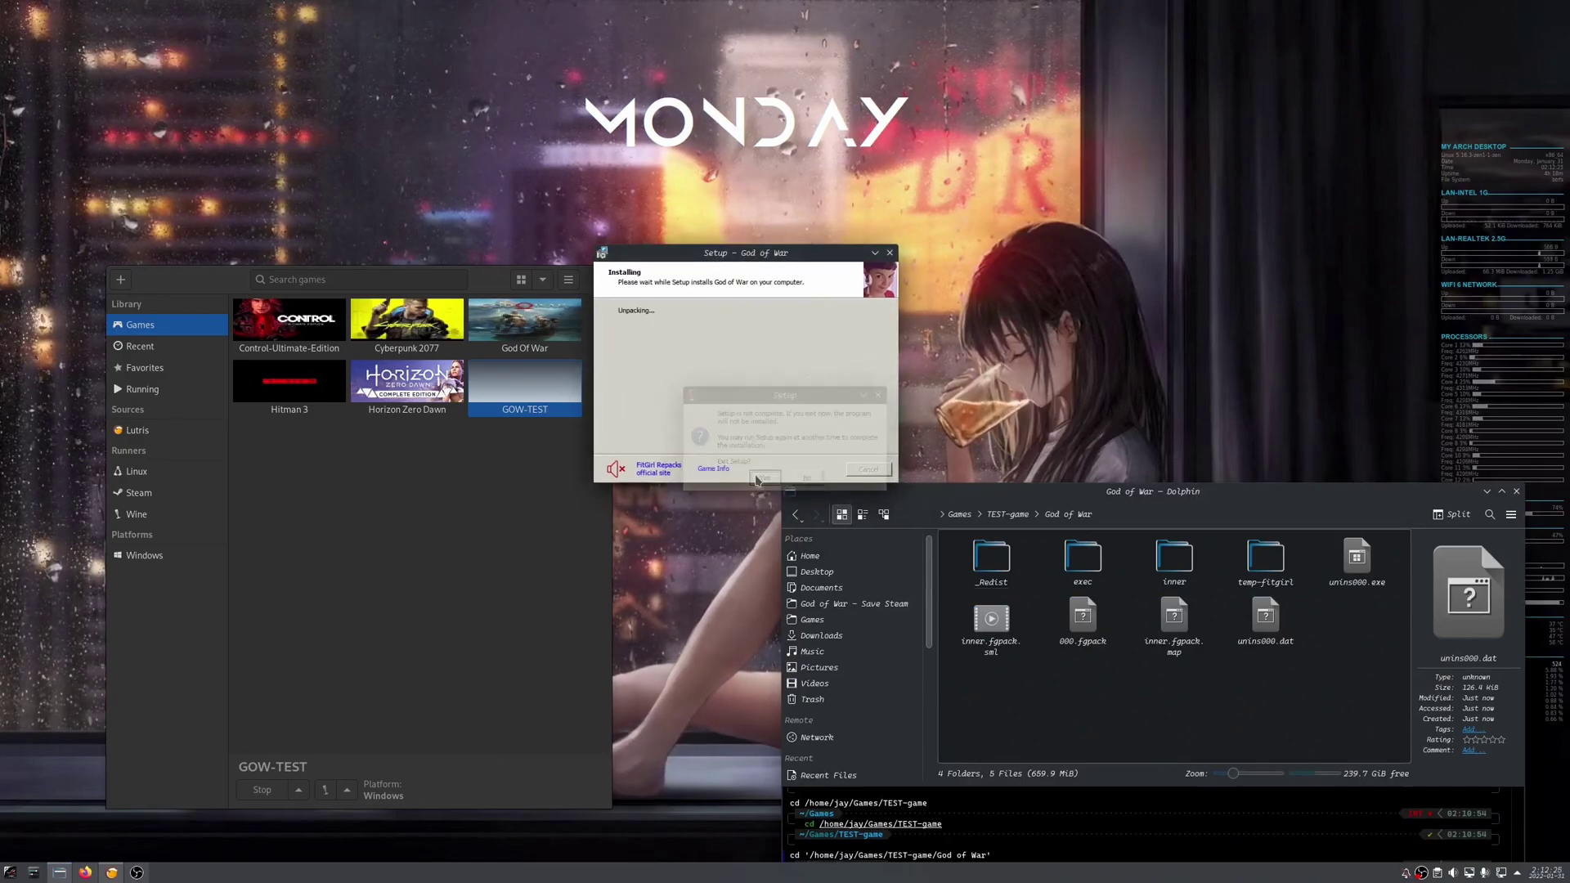
pyautogui.click(746, 497)
pyautogui.click(746, 483)
pyautogui.click(745, 471)
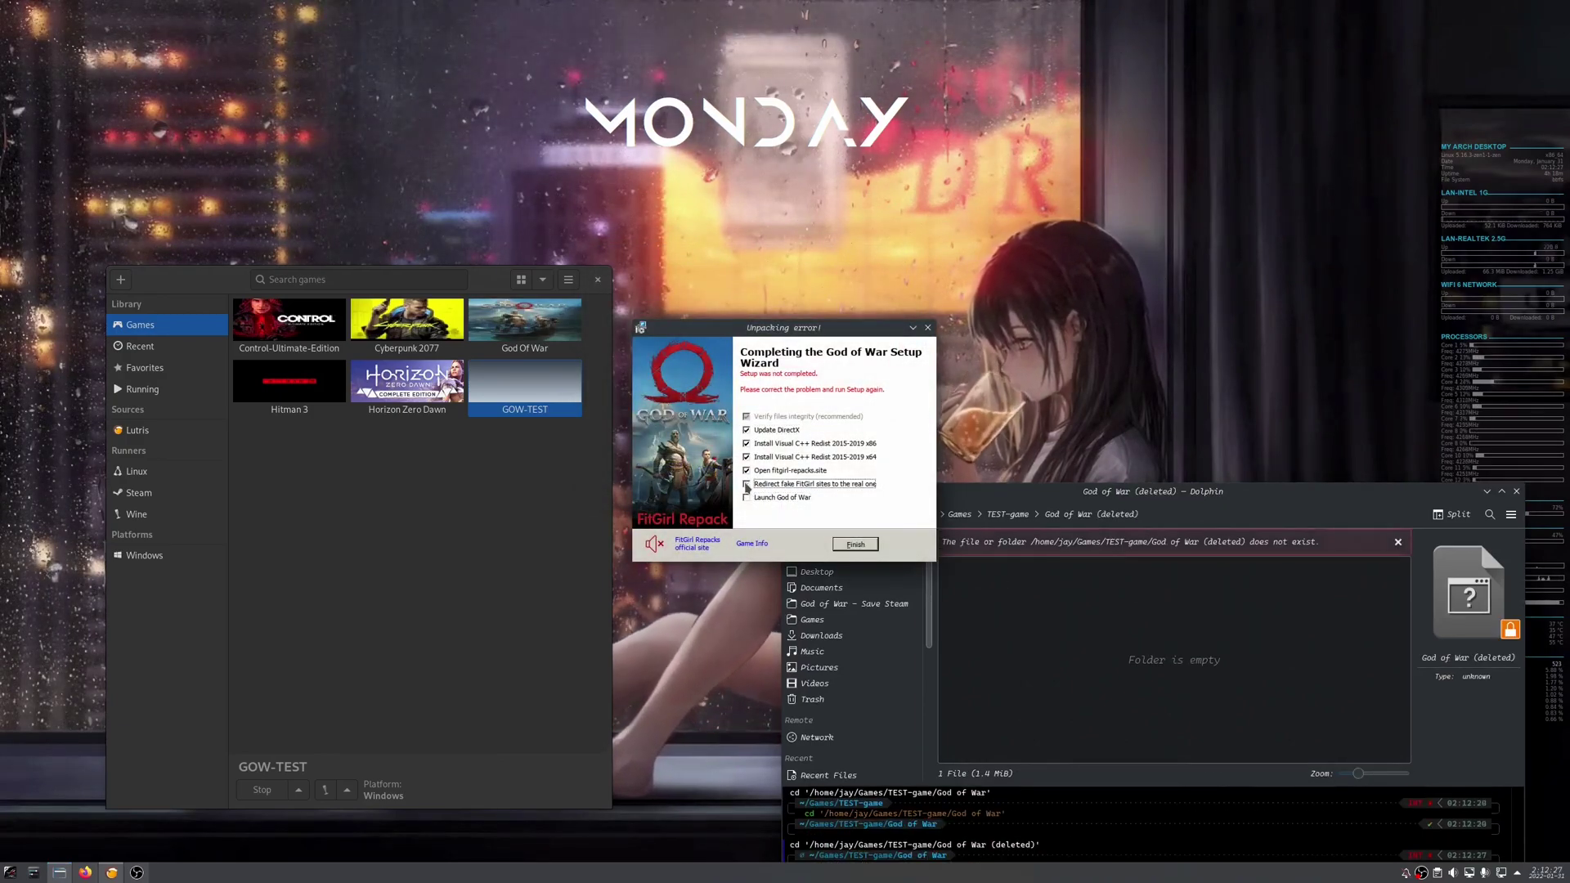
# Skip the VC++ x64, VC++ x86 and DirectX extras, finish setup, and show TEST-game in Dolphin
pyautogui.click(746, 456)
pyautogui.click(746, 443)
pyautogui.click(746, 429)
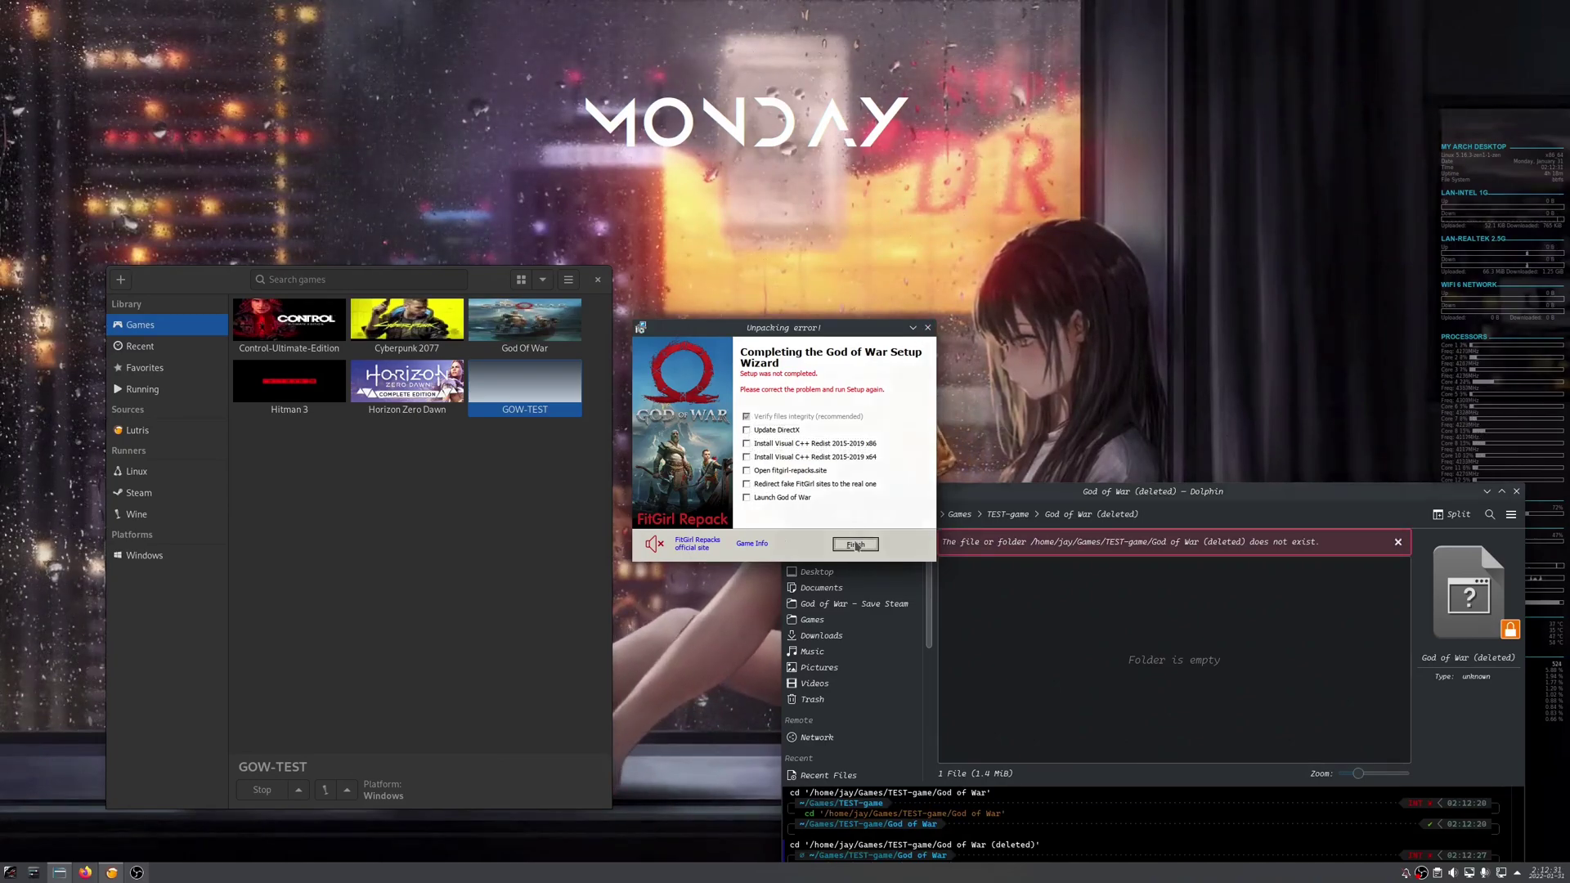
pyautogui.click(855, 543)
pyautogui.moveTo(795, 487); pyautogui.dragTo(601, 368)
pyautogui.click(834, 397)
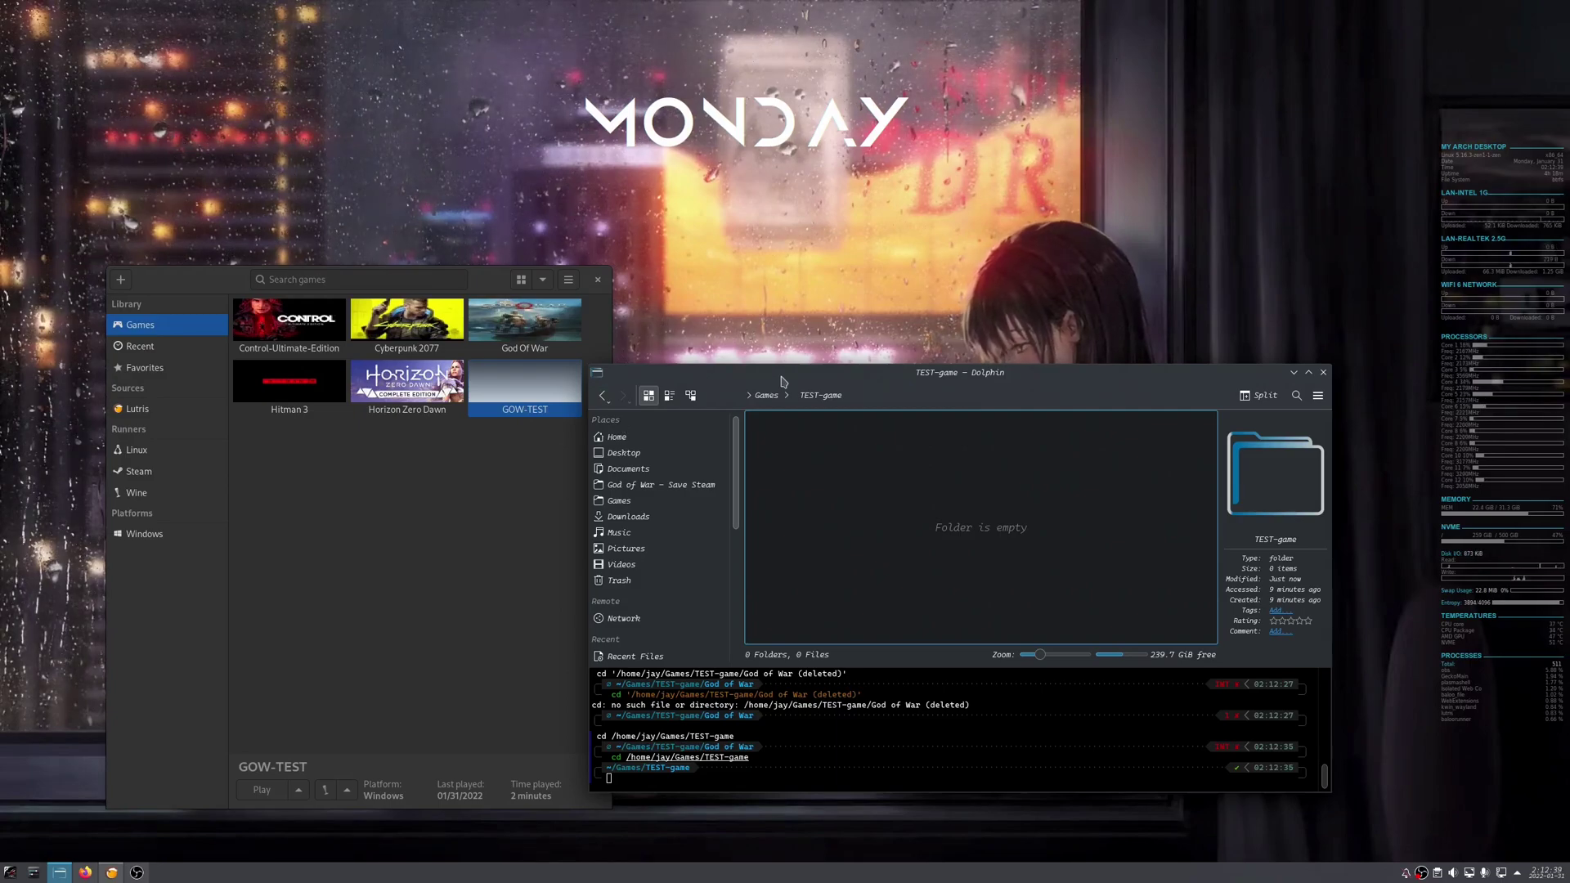
# Move the file manager aside and open Configure for the GOW-TEST tile from its context menu
pyautogui.moveTo(782, 381); pyautogui.dragTo(889, 353)
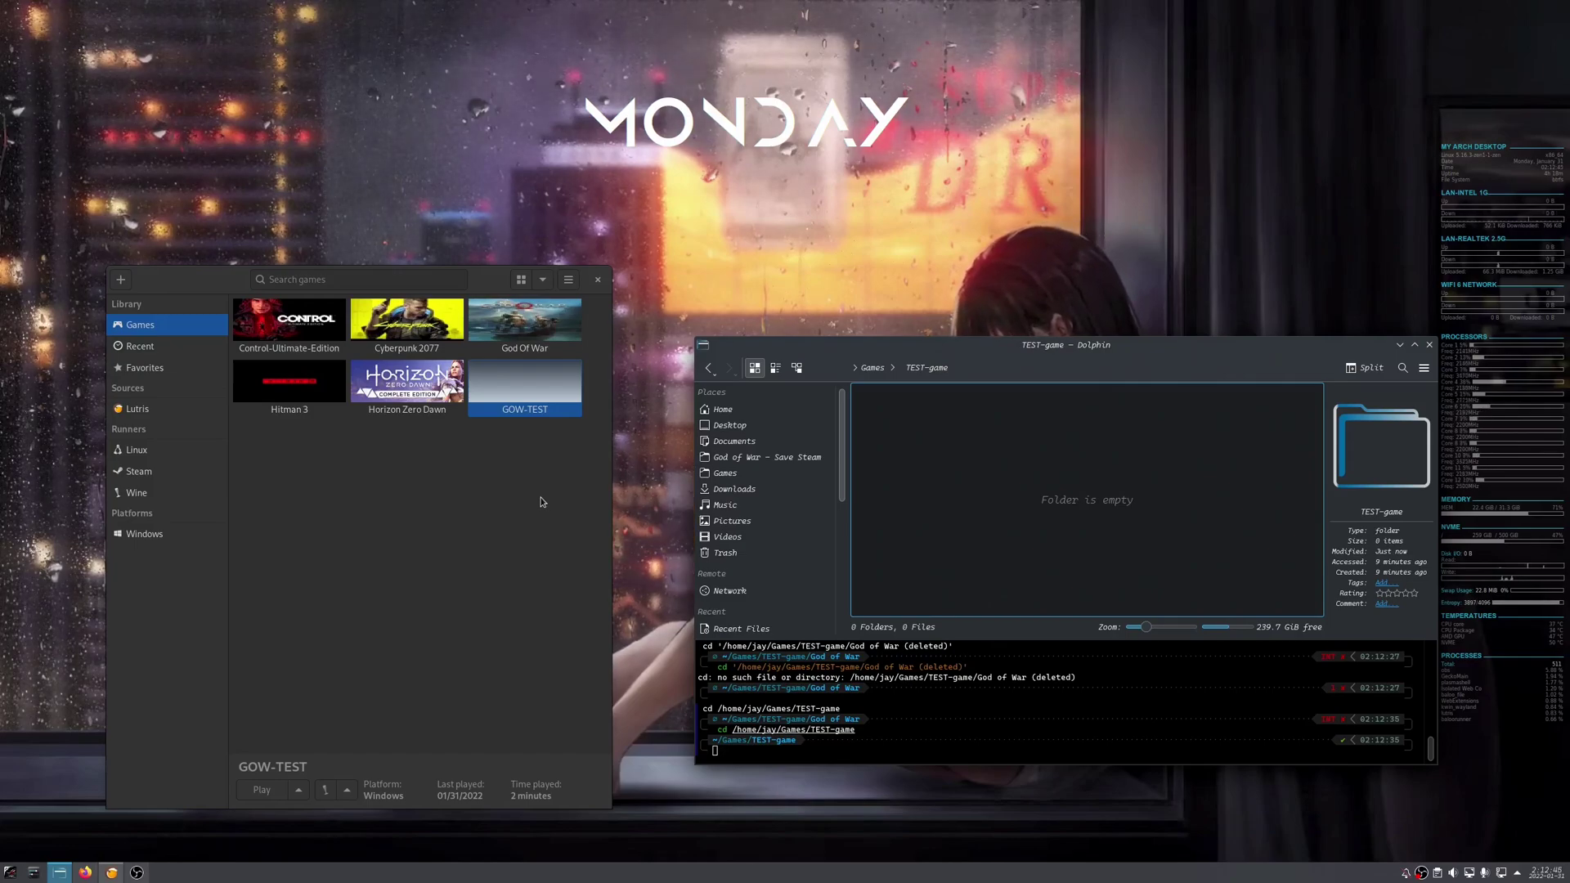
pyautogui.rightClick(511, 407)
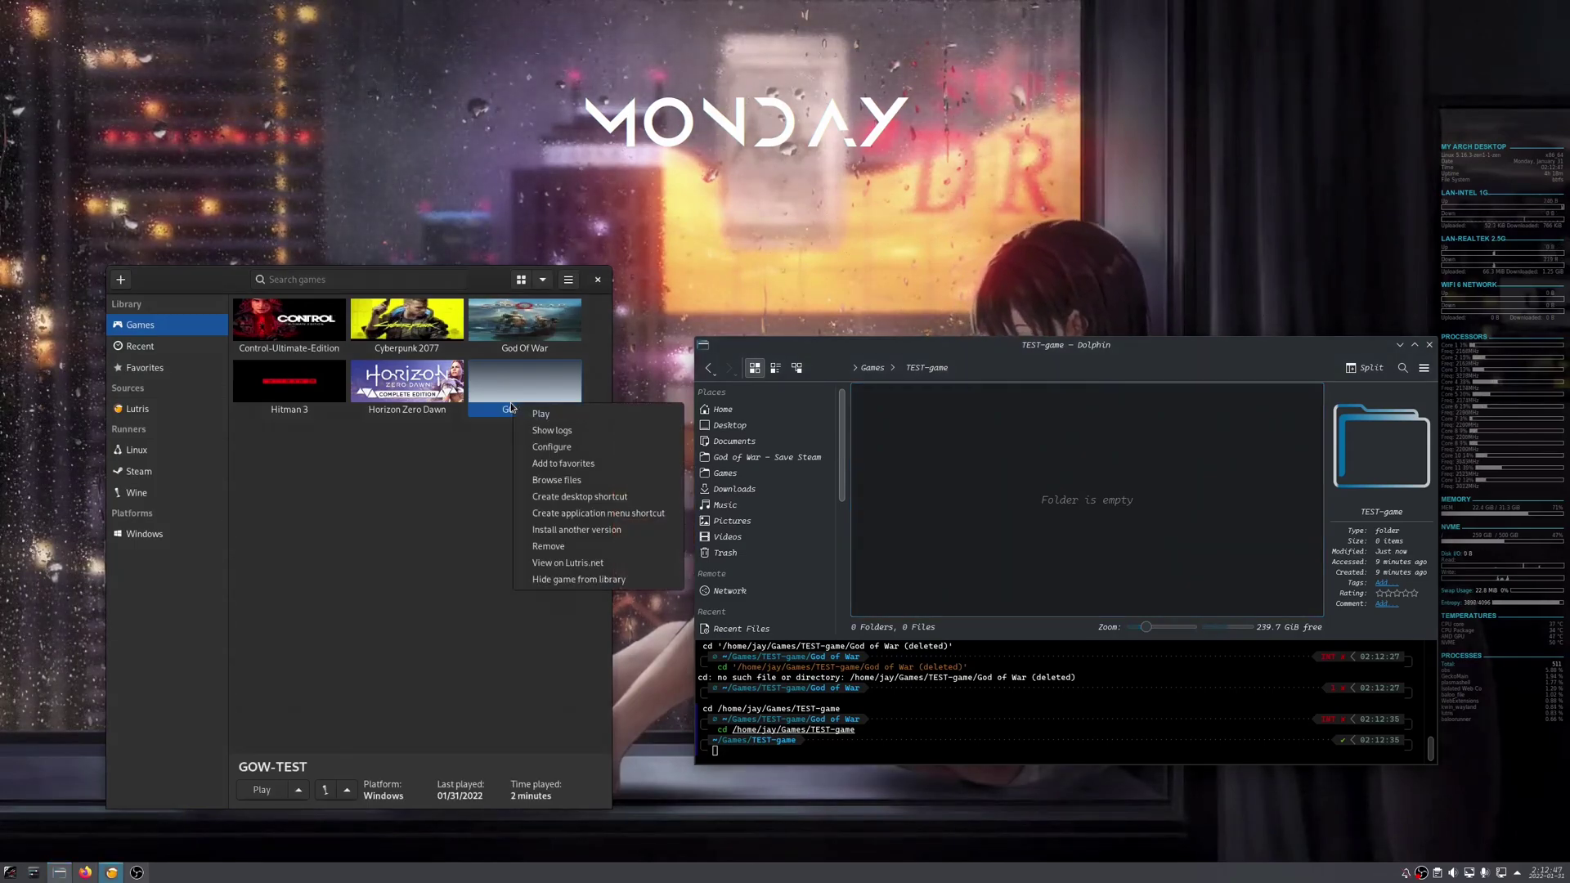
pyautogui.click(502, 484)
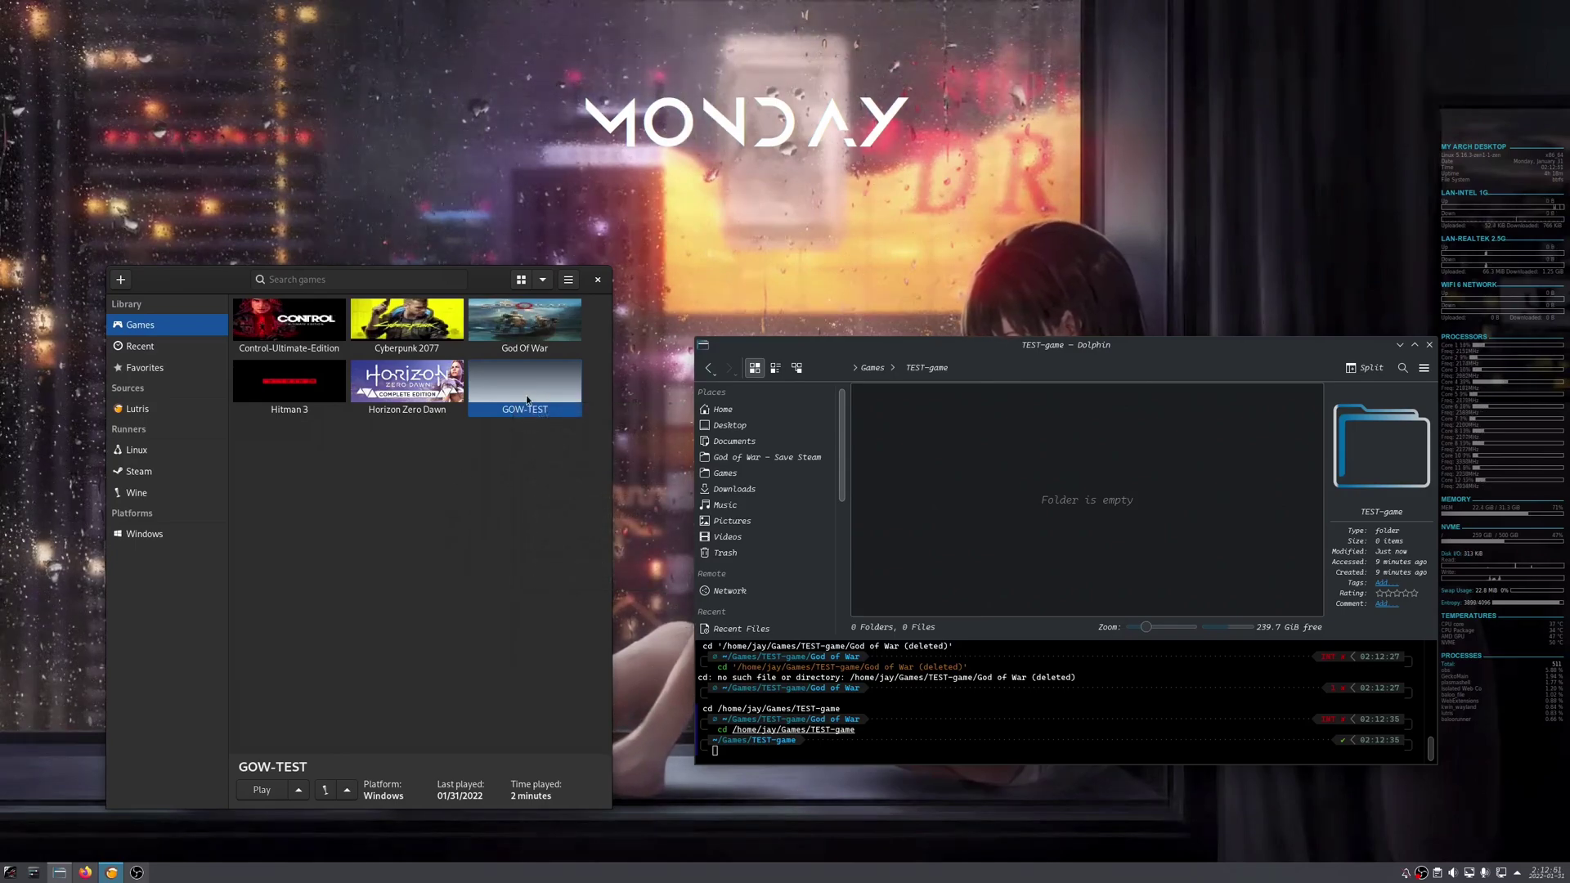
pyautogui.rightClick(540, 368)
pyautogui.click(572, 411)
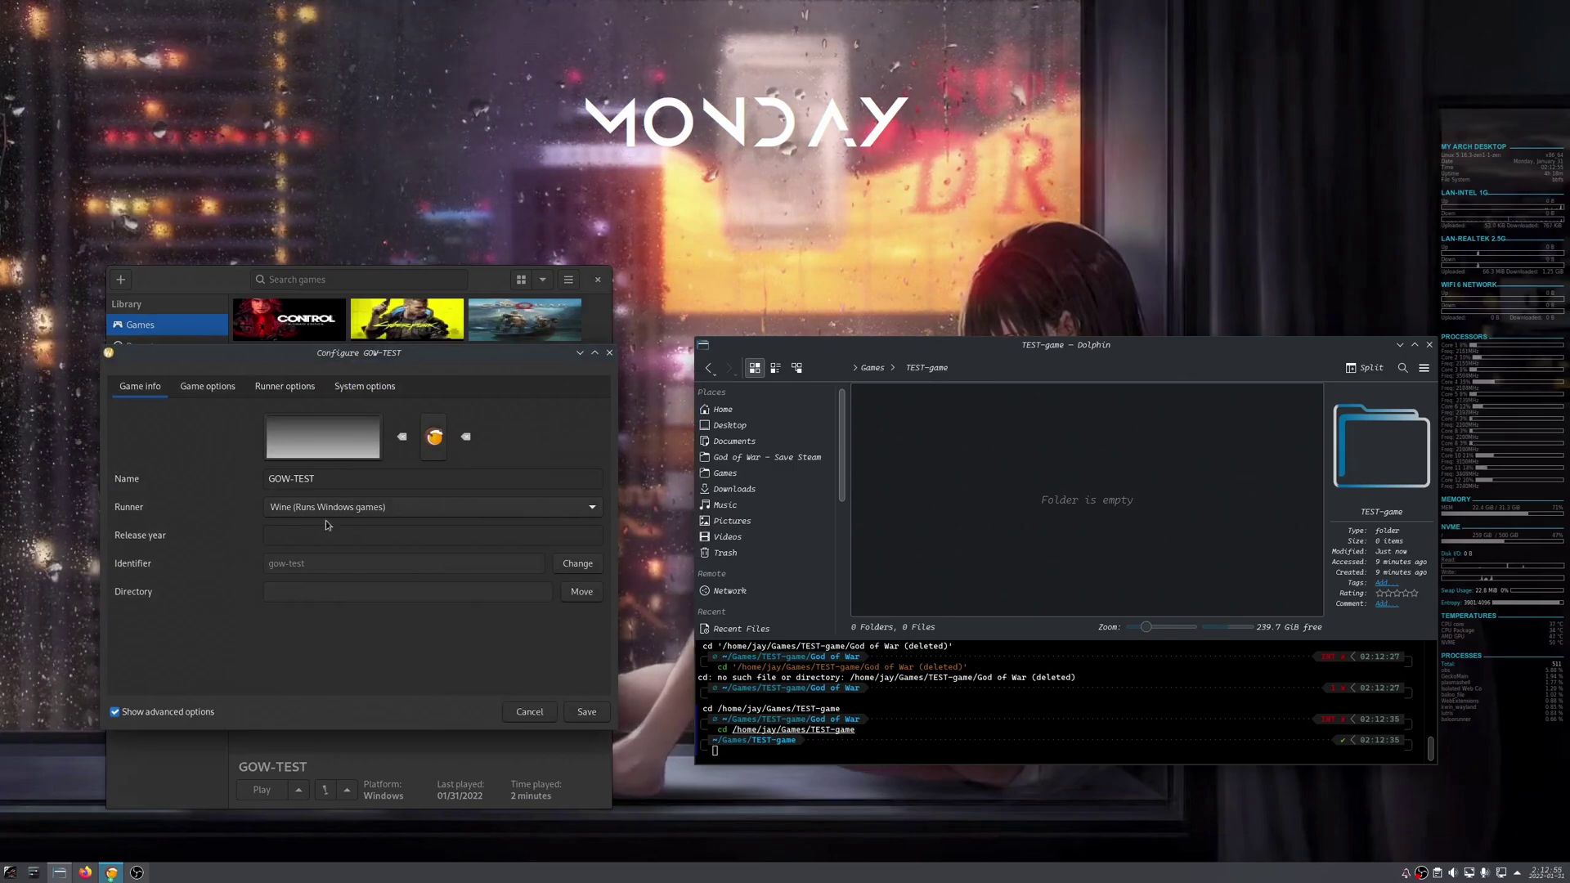
# On the Game options tab, browse for a replacement executable for GOW-TEST
pyautogui.click(213, 388)
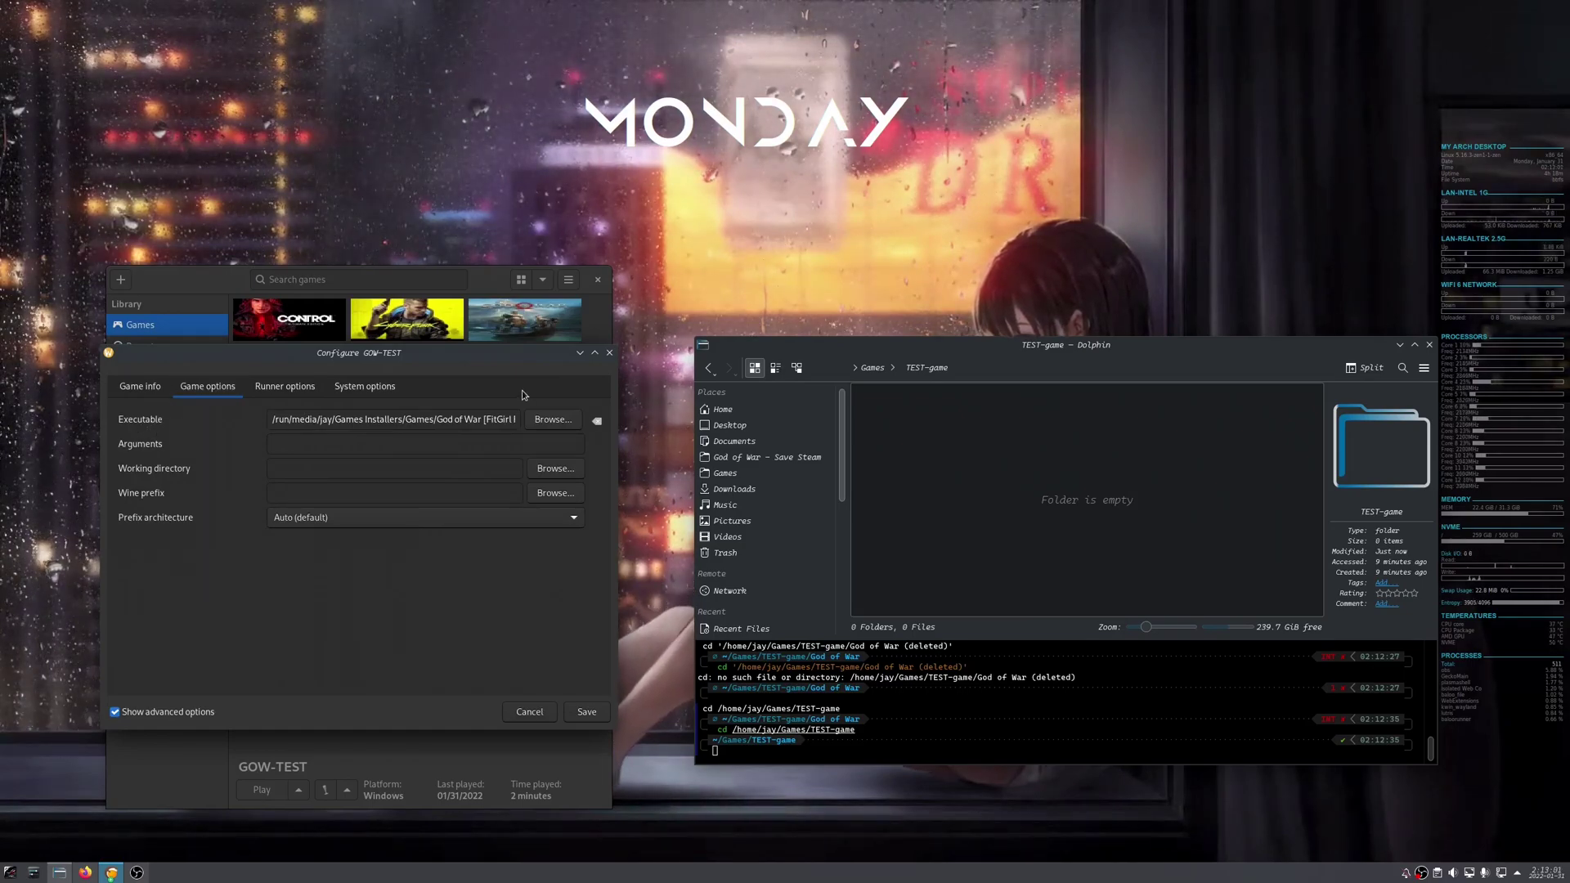
pyautogui.click(553, 418)
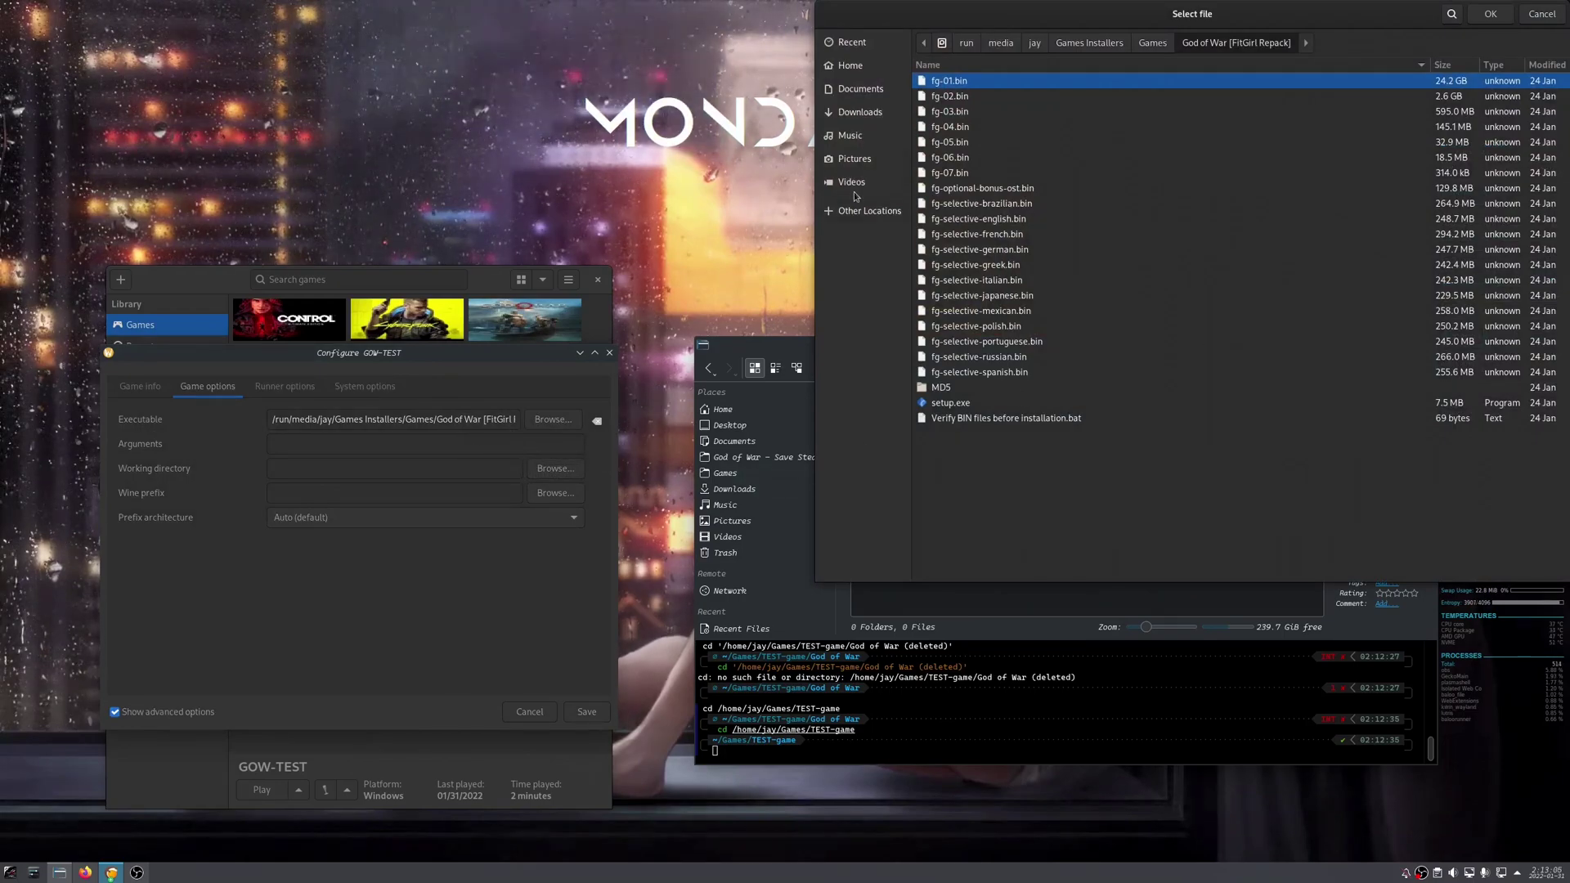
# Select GoW.exe from Home > Games > Lutris > God of War as the game executable
pyautogui.click(852, 67)
pyautogui.scroll(-5, 1033, 431)
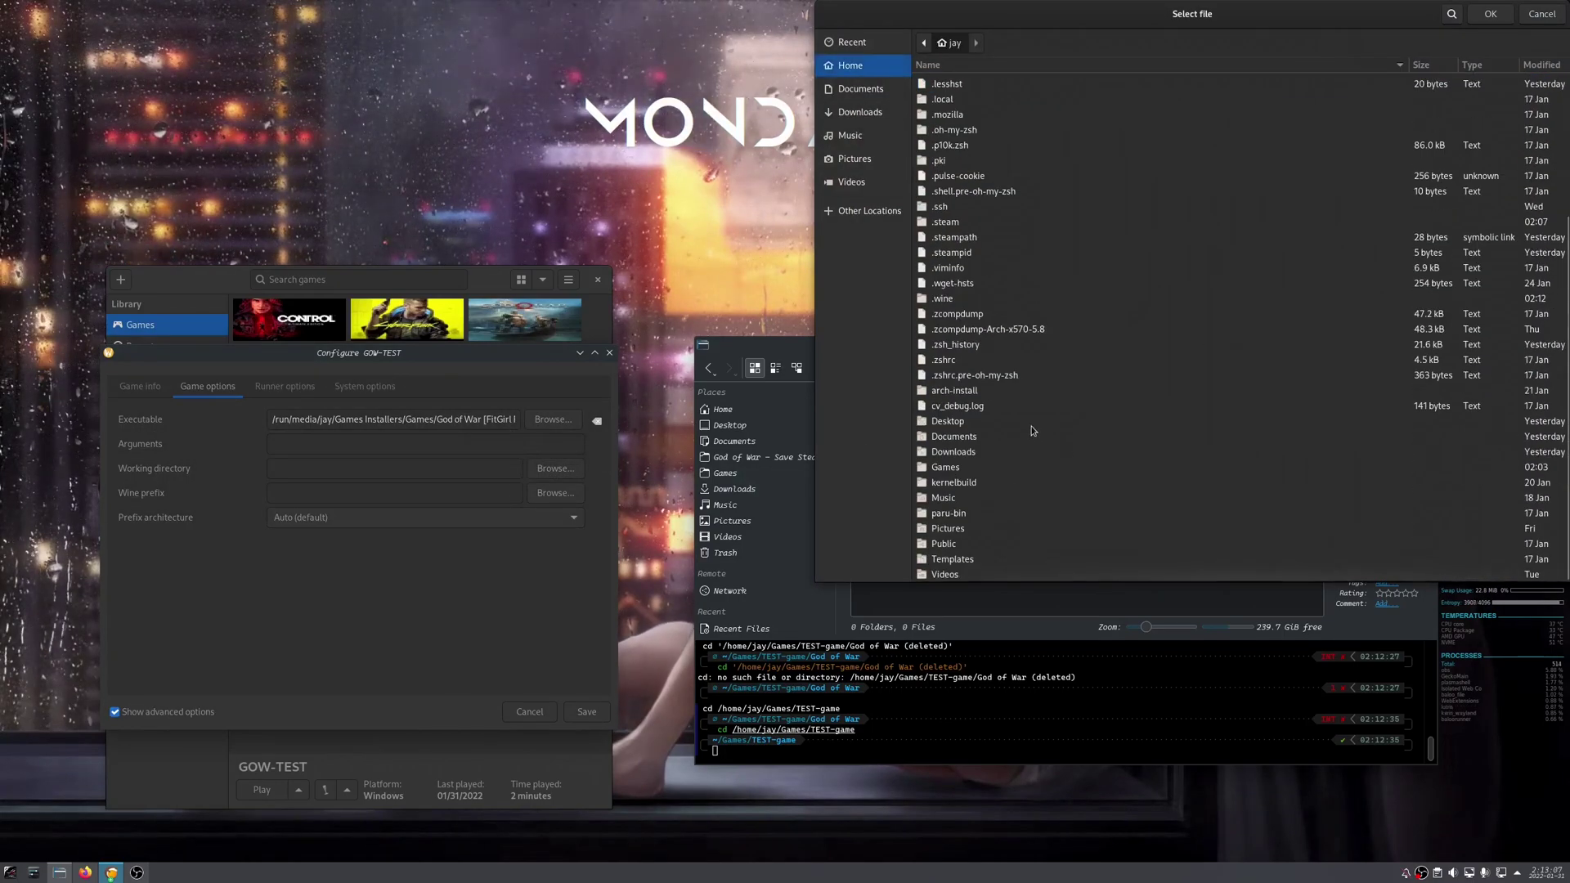
pyautogui.doubleClick(941, 467)
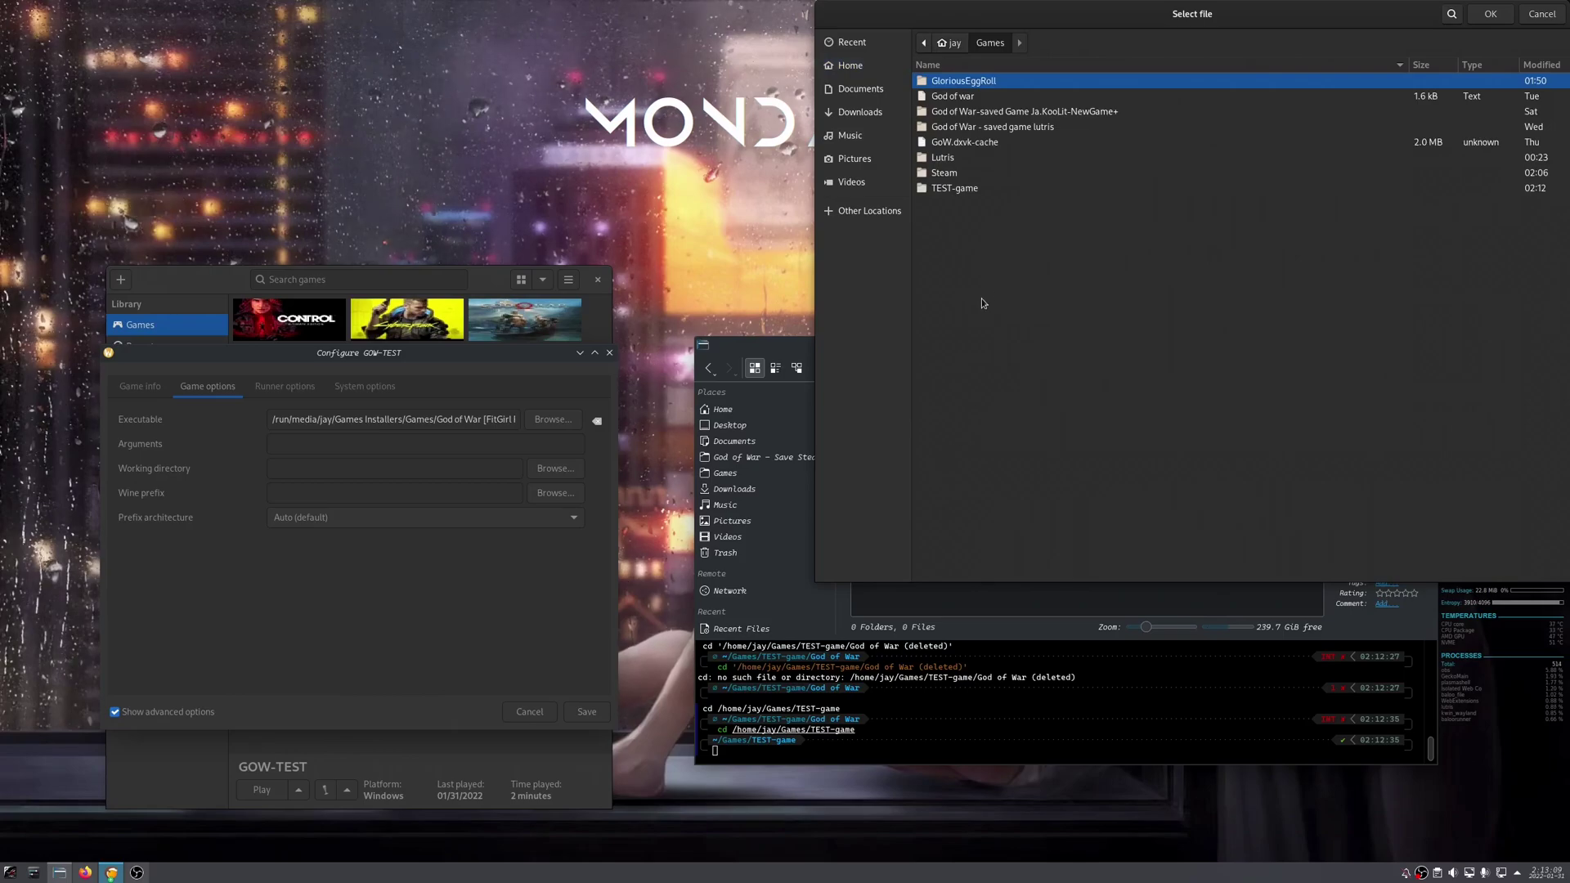
pyautogui.doubleClick(942, 157)
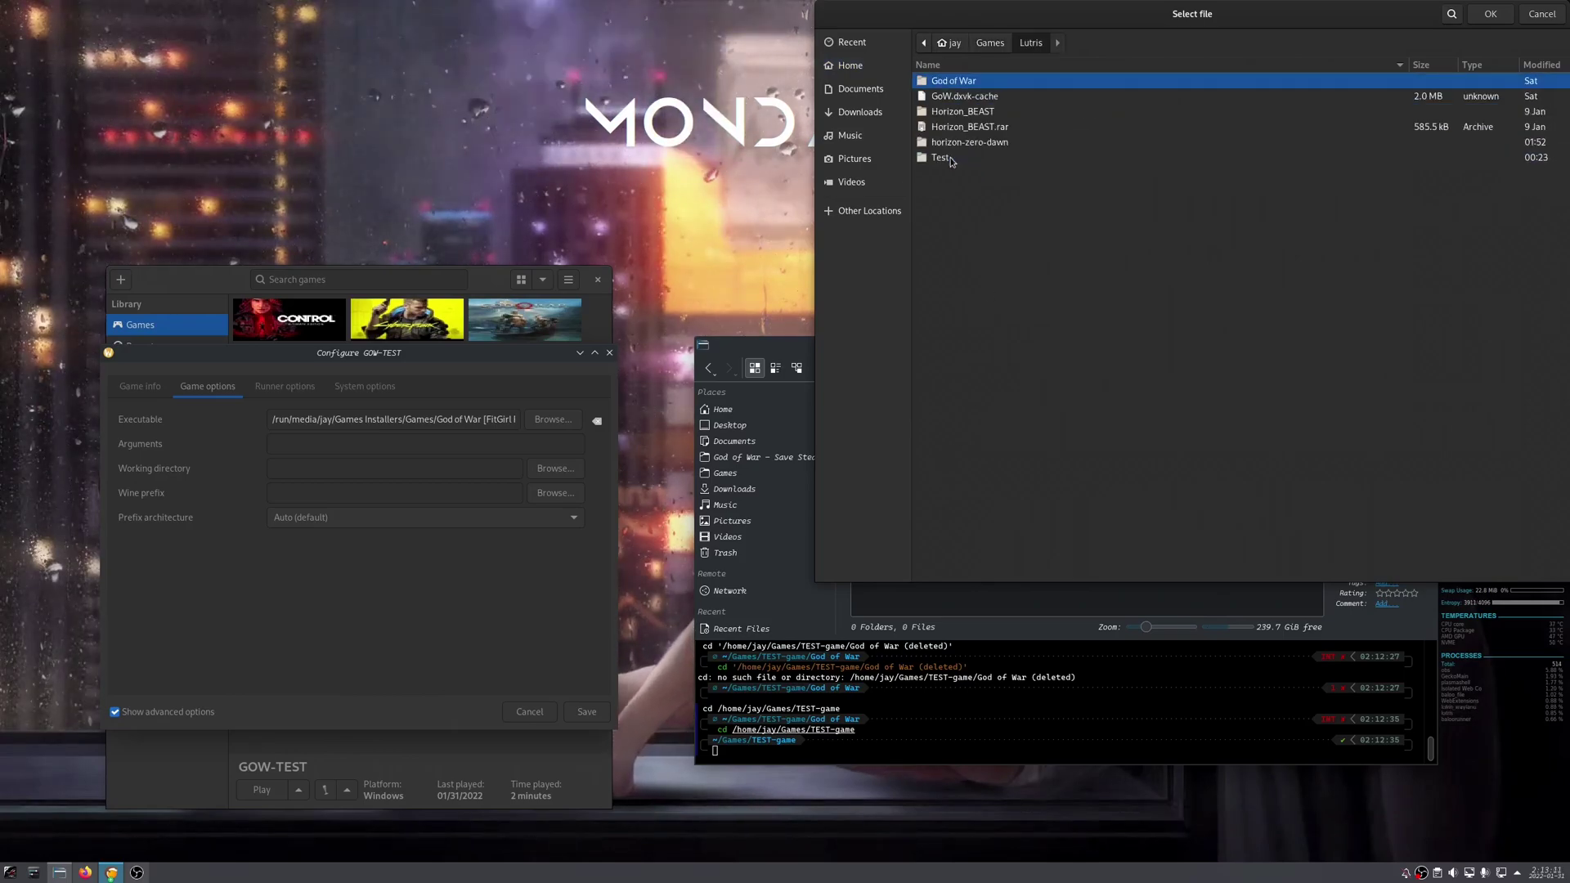
pyautogui.doubleClick(971, 82)
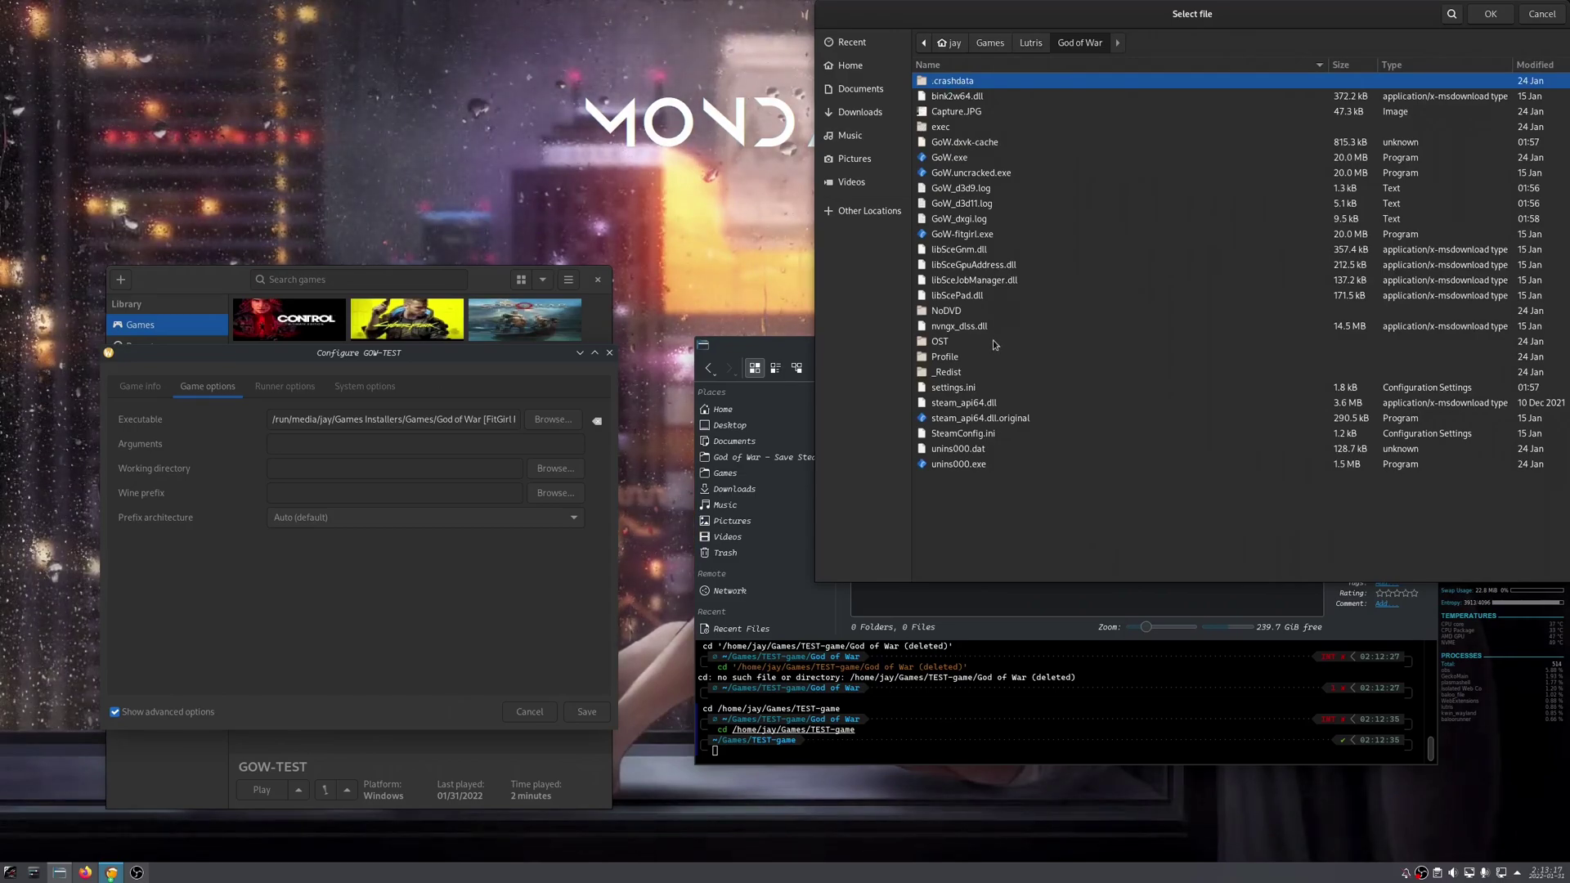
pyautogui.click(949, 157)
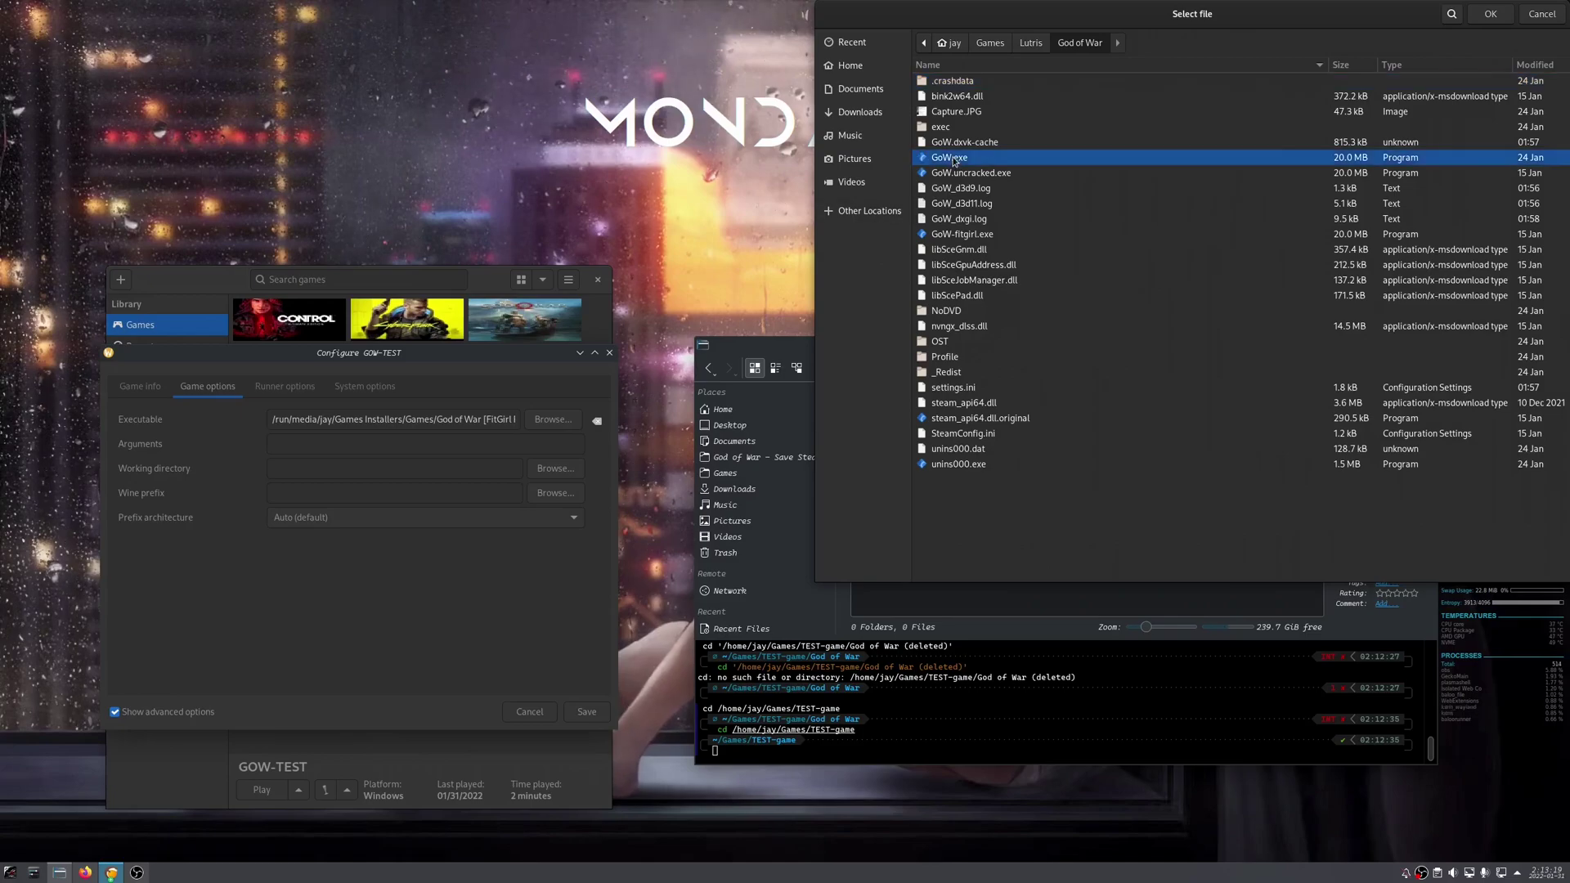
pyautogui.click(1490, 15)
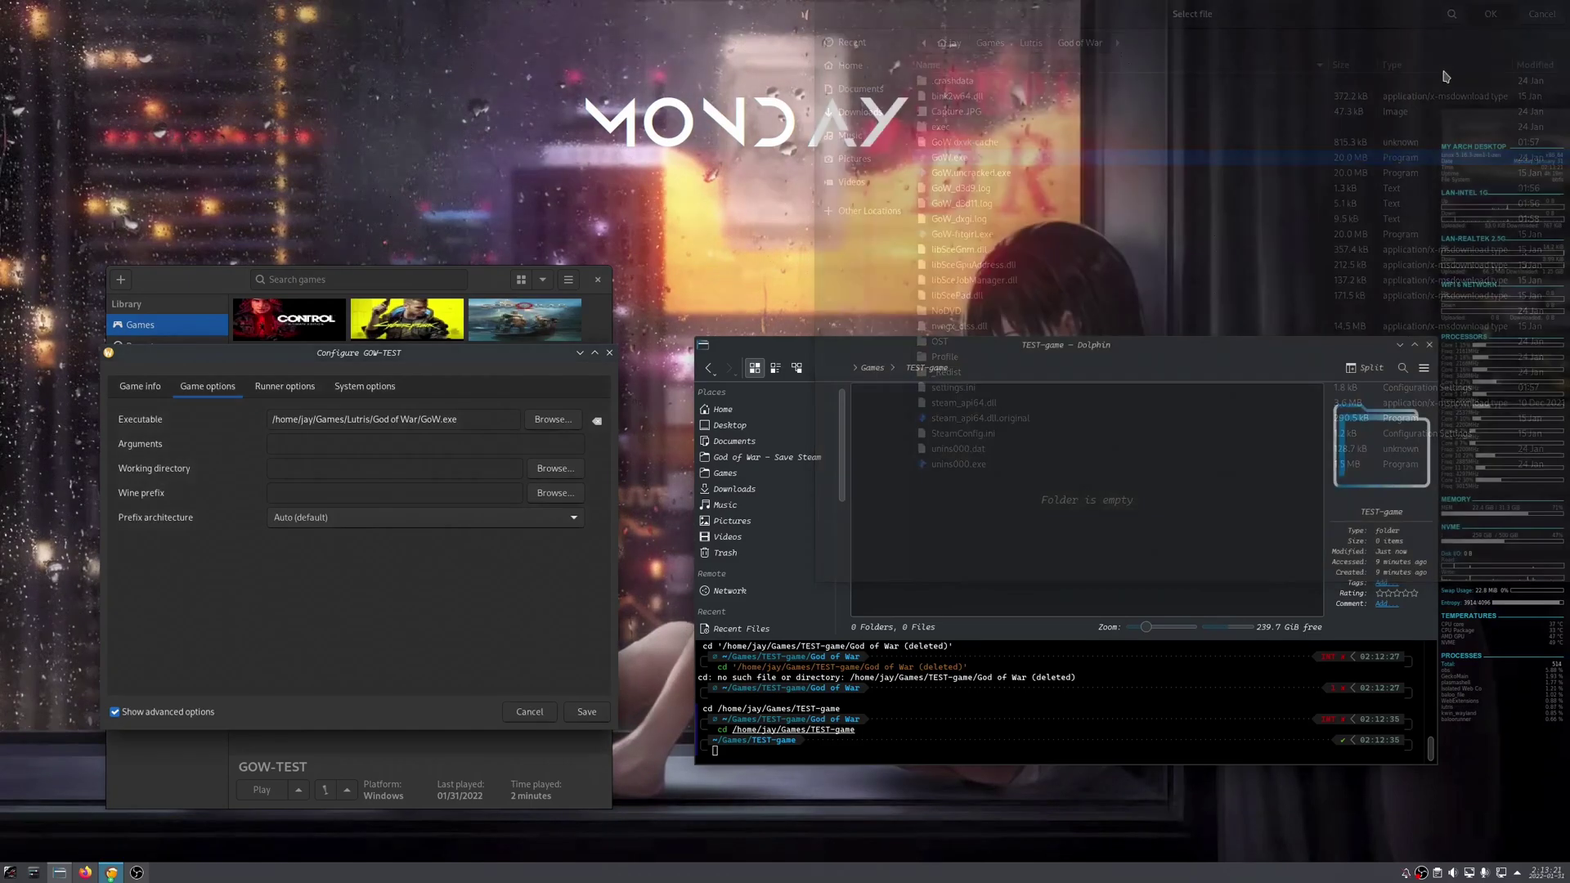
# Browse for a working directory, going up to the Games folder and then to Home
pyautogui.click(528, 477)
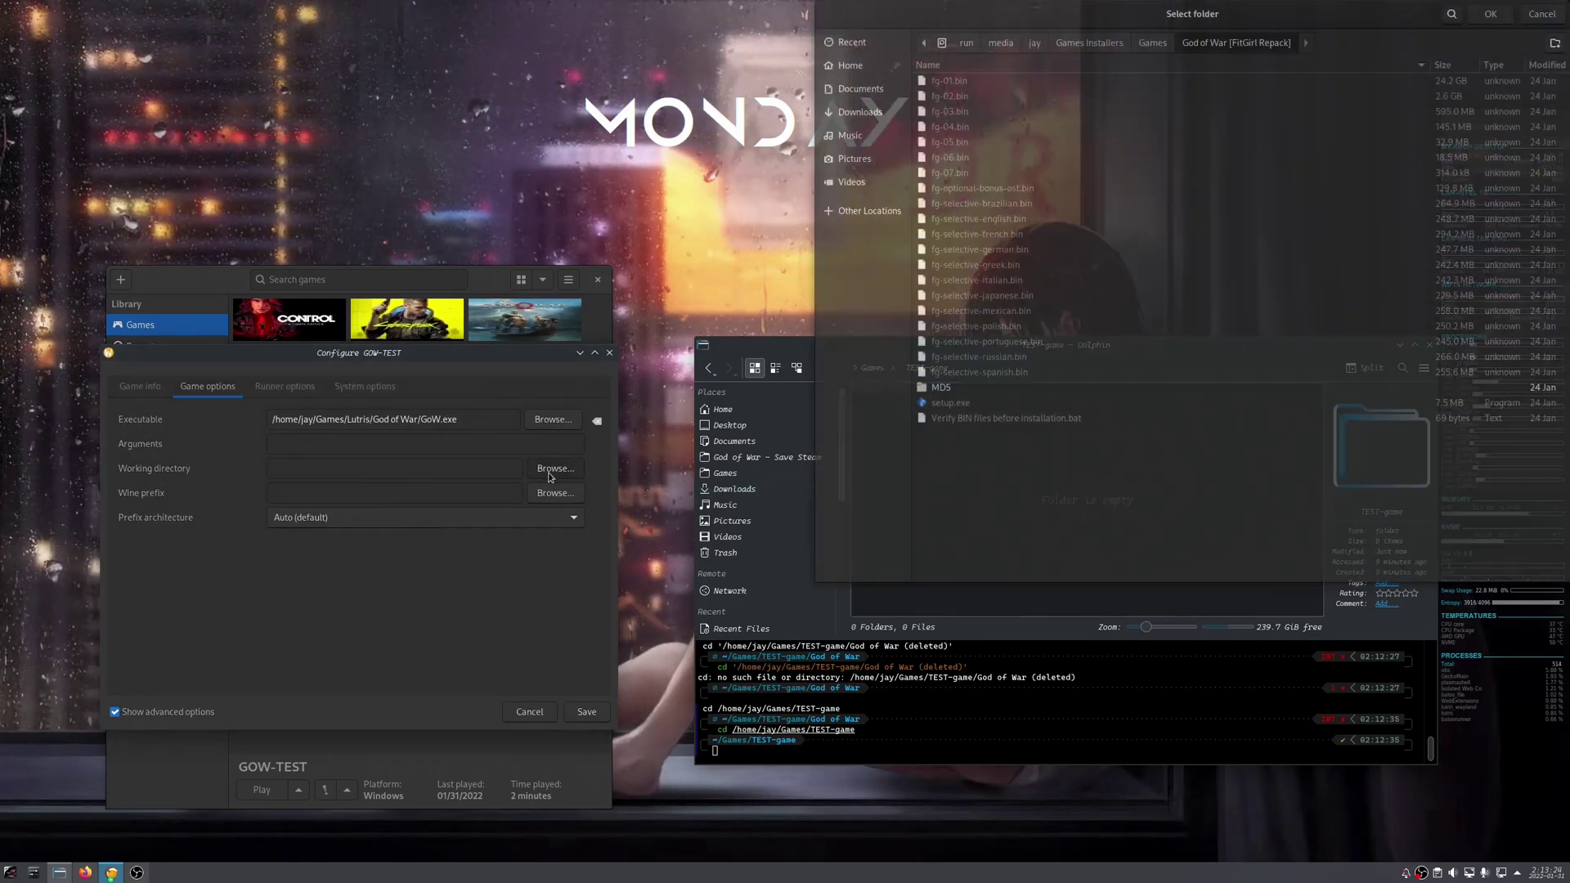
pyautogui.click(1153, 47)
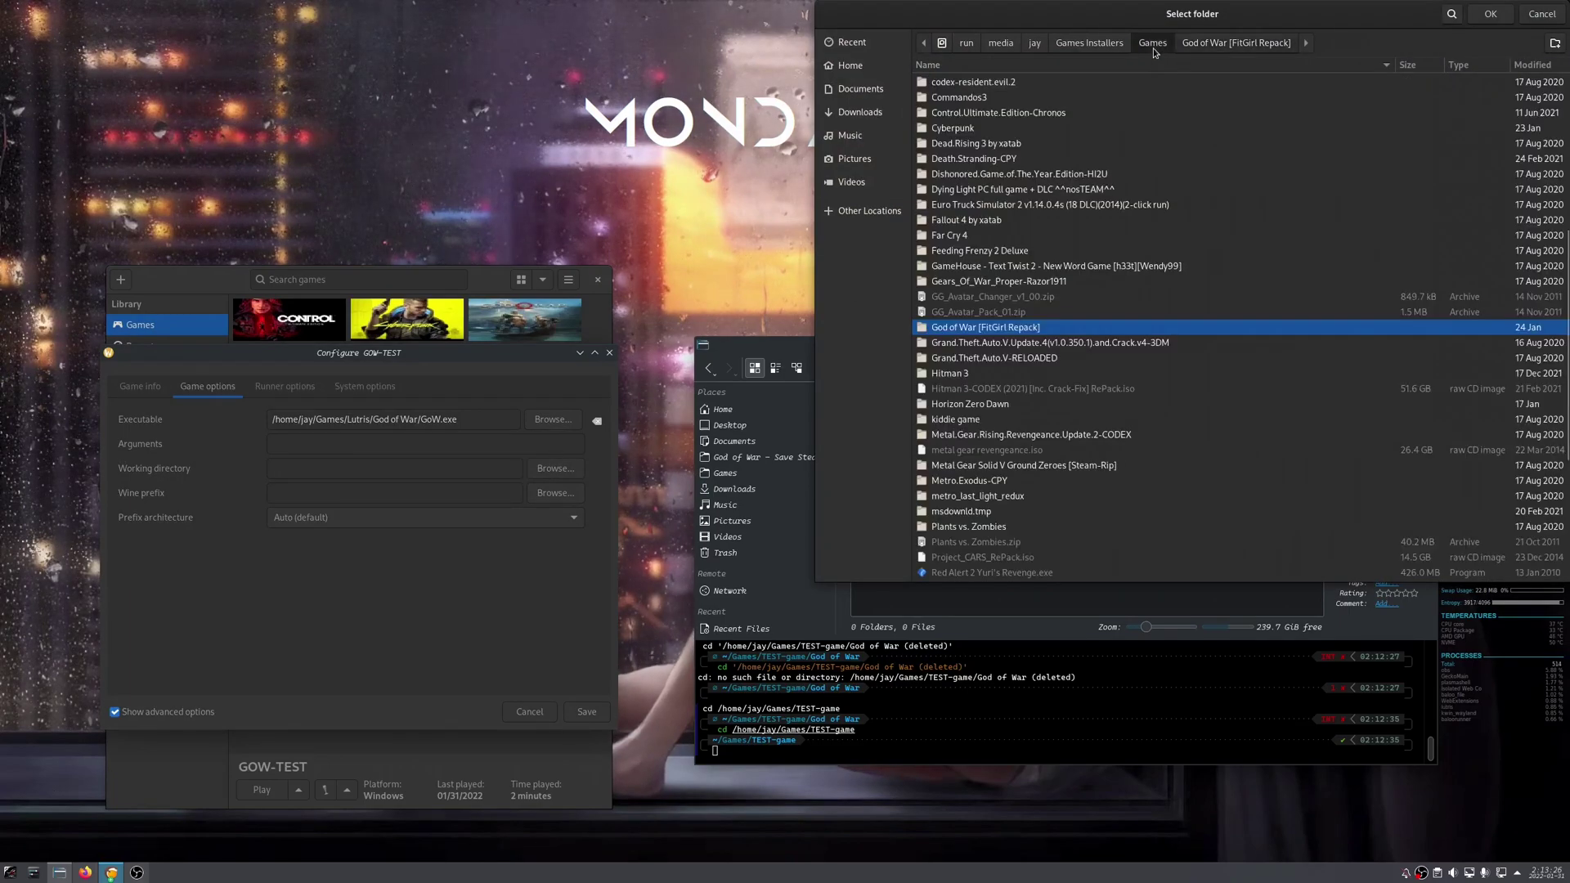
pyautogui.click(850, 67)
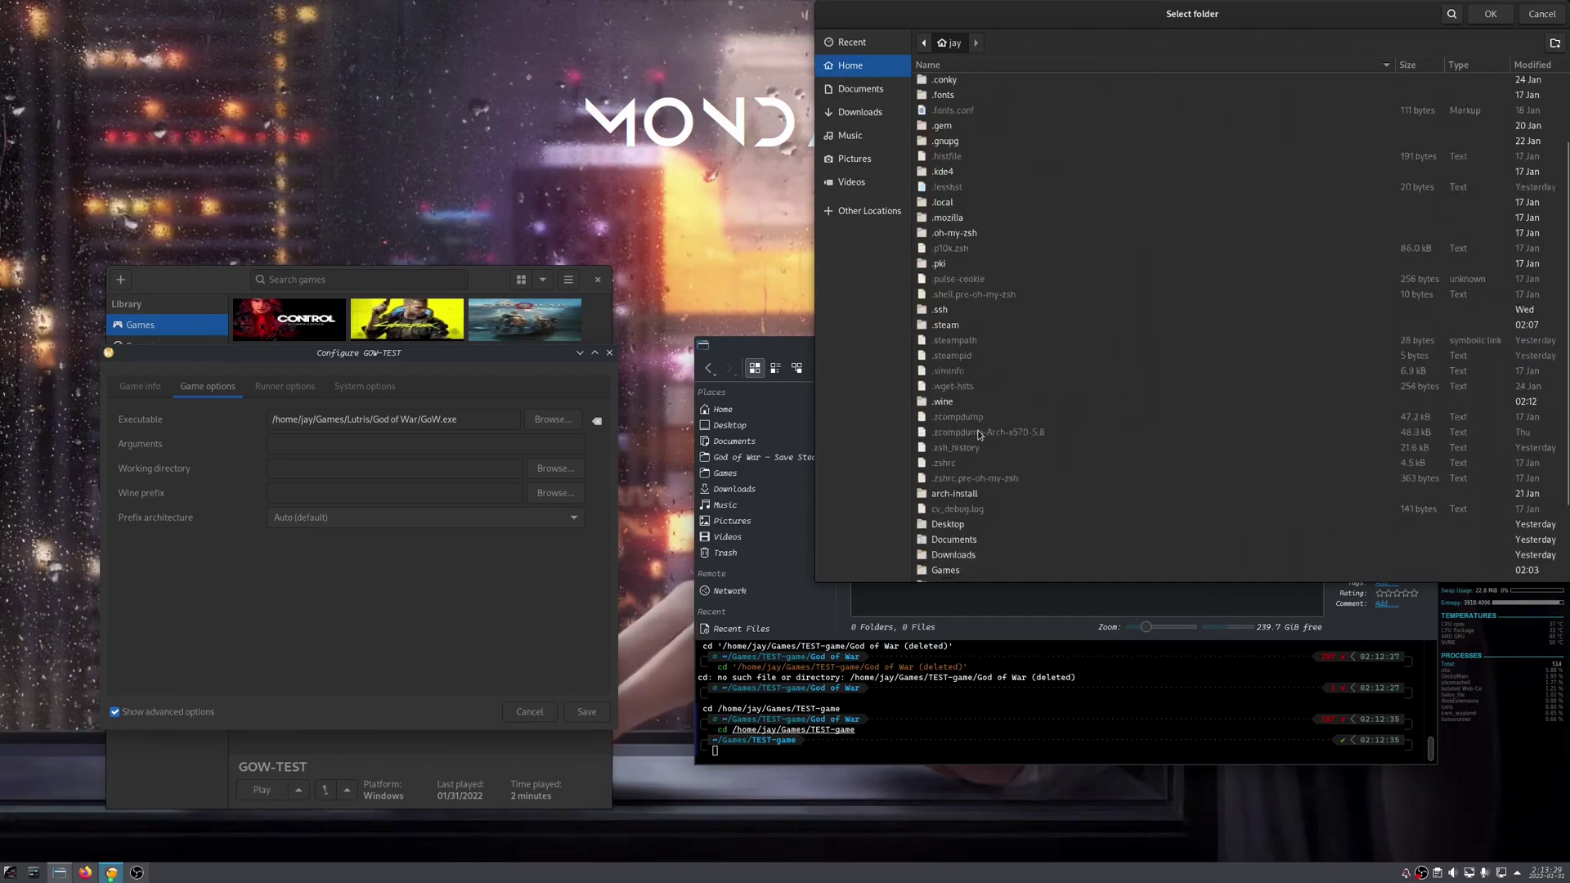